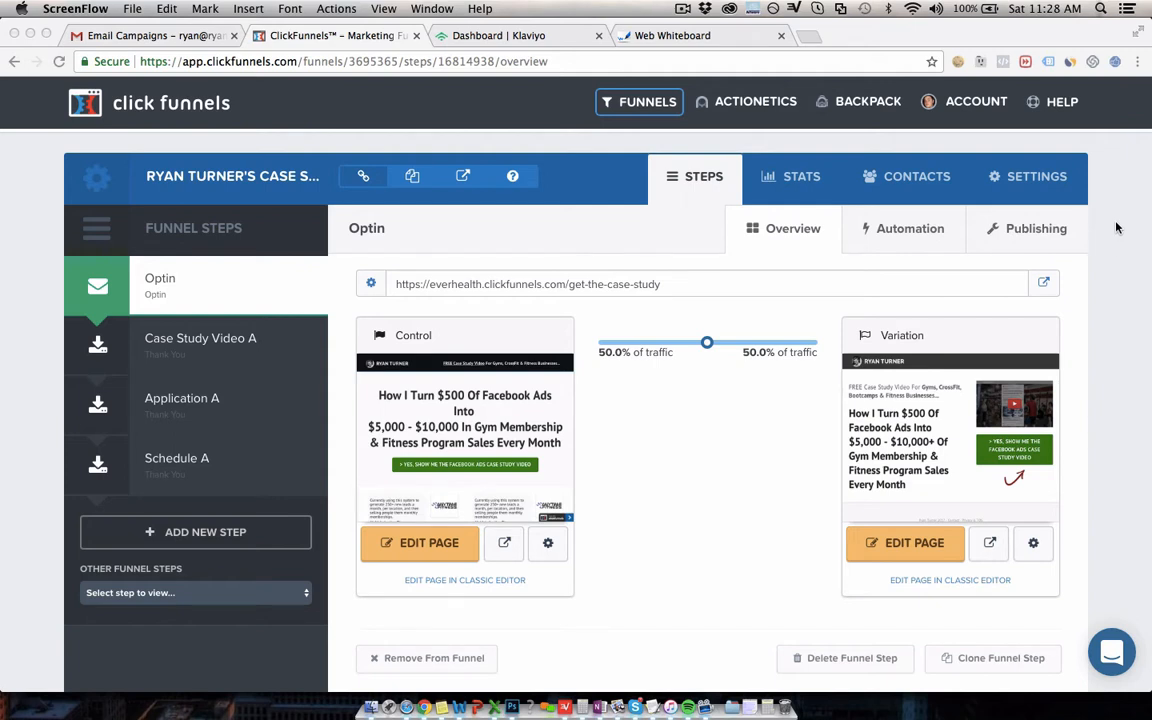
left_click(1116, 222)
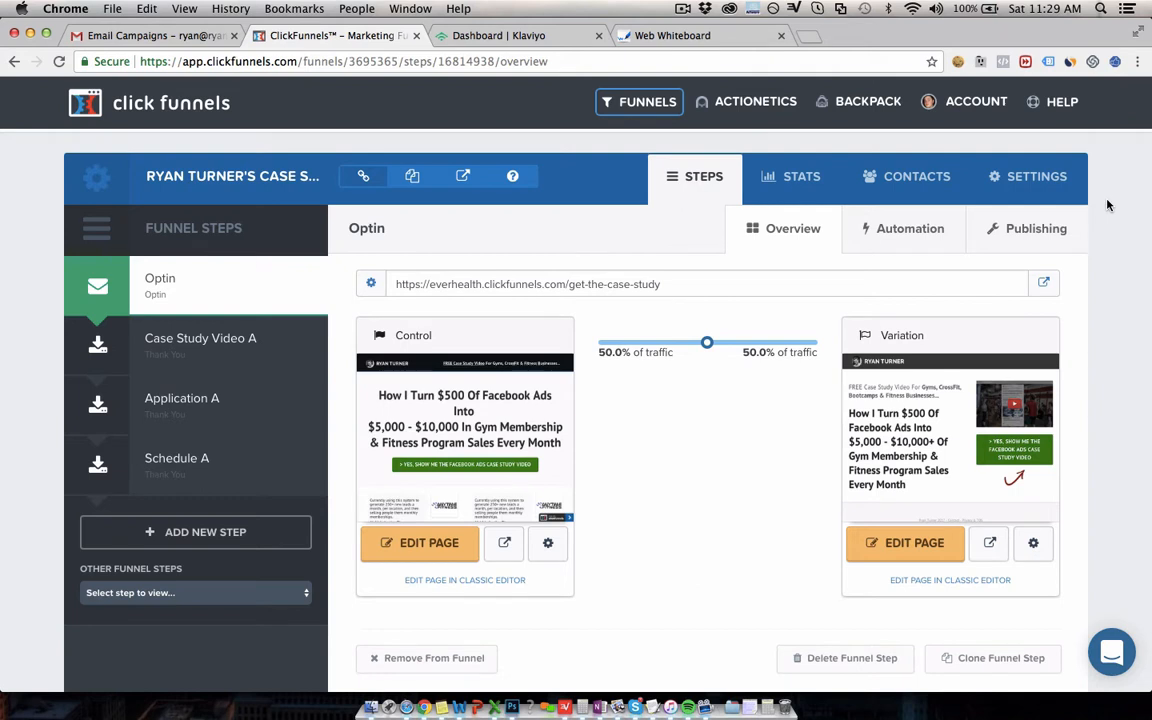
left_click(1043, 9)
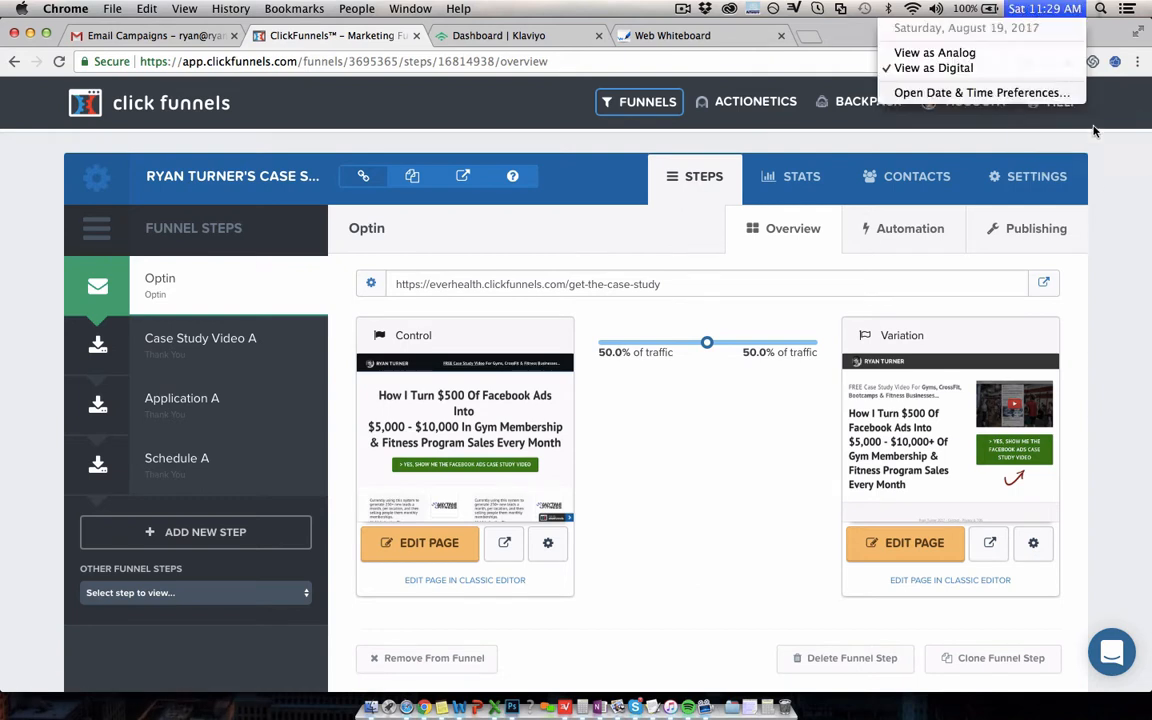
left_click(1106, 175)
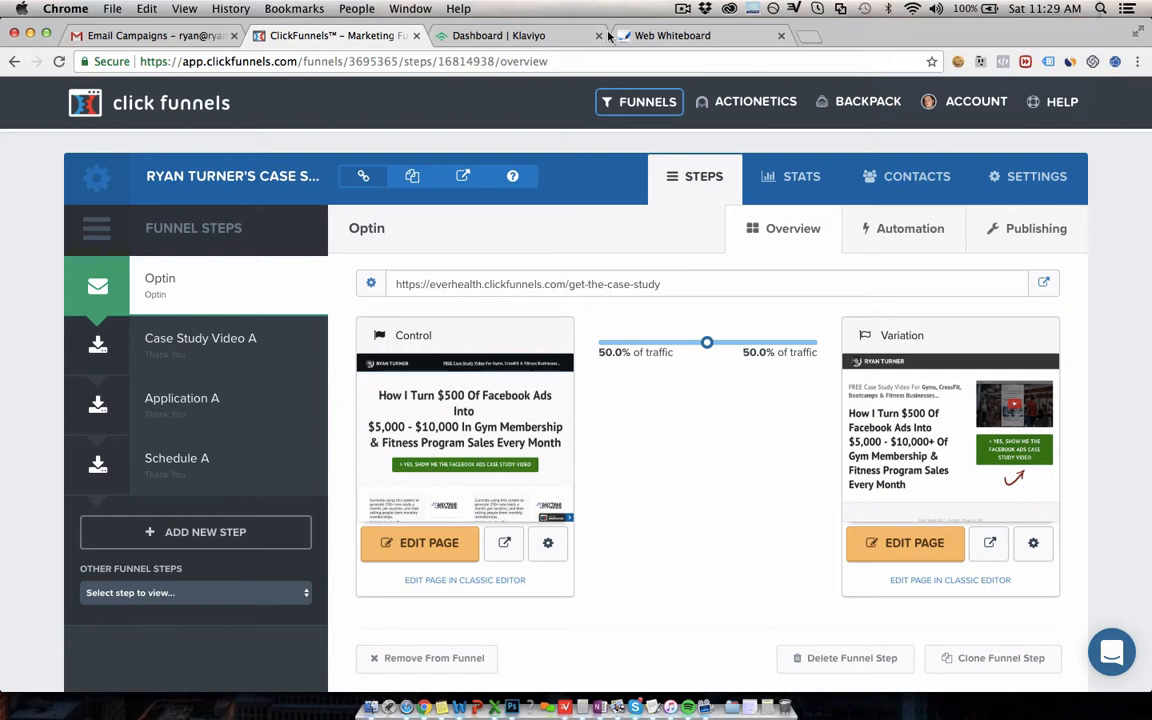
Switch to the Web Whiteboard, draw a rounded black outline near the upper-left of the board and label it "FB ads"
mouse_move(964, 408)
left_click(674, 37)
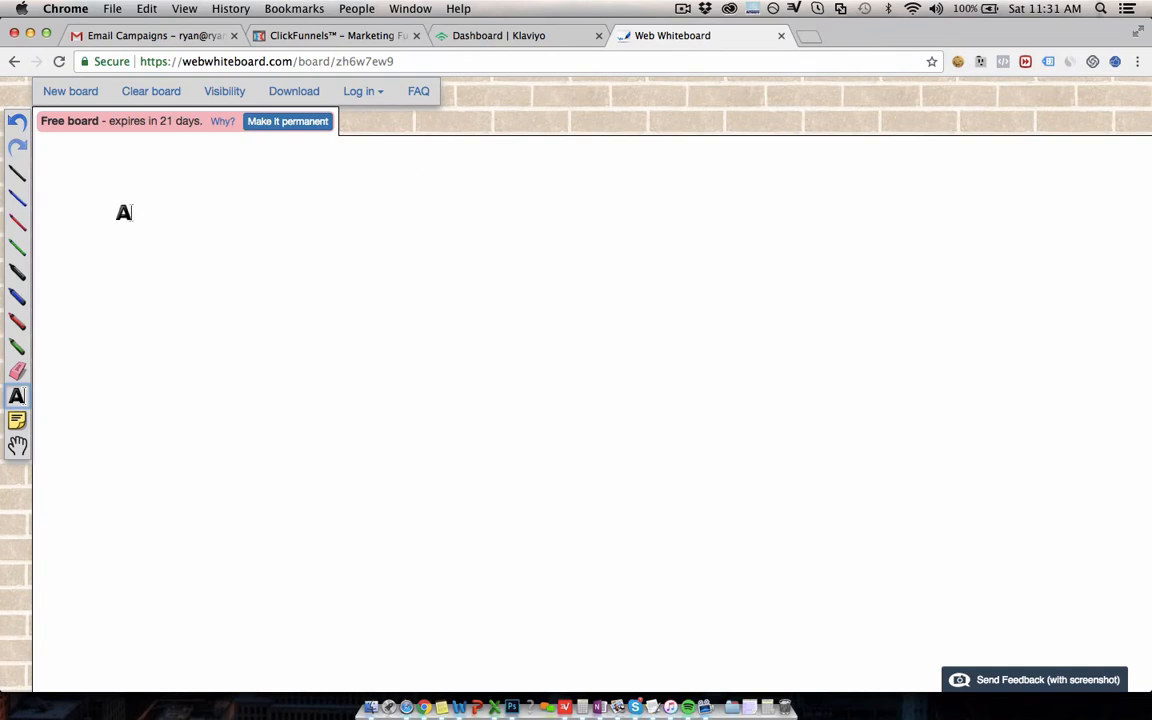
left_click(17, 173)
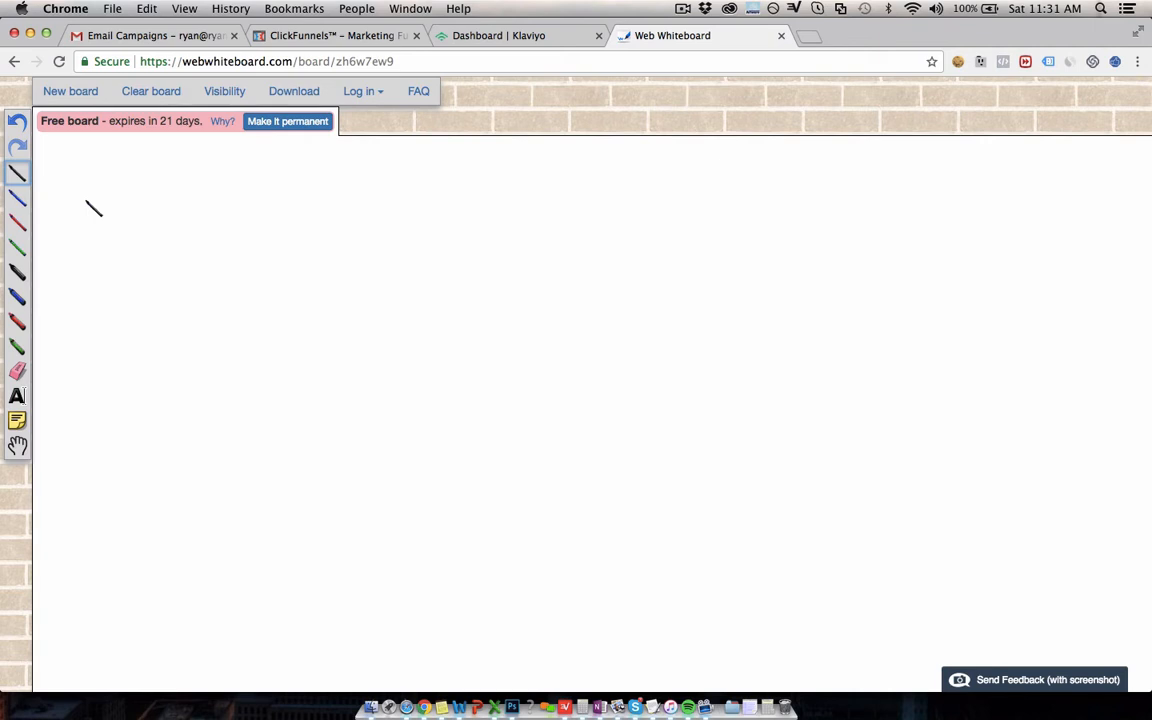
mouse_move(84, 198)
left_mouse_down()
mouse_move(135, 258)
mouse_move(136, 177)
mouse_move(86, 200)
left_mouse_up()
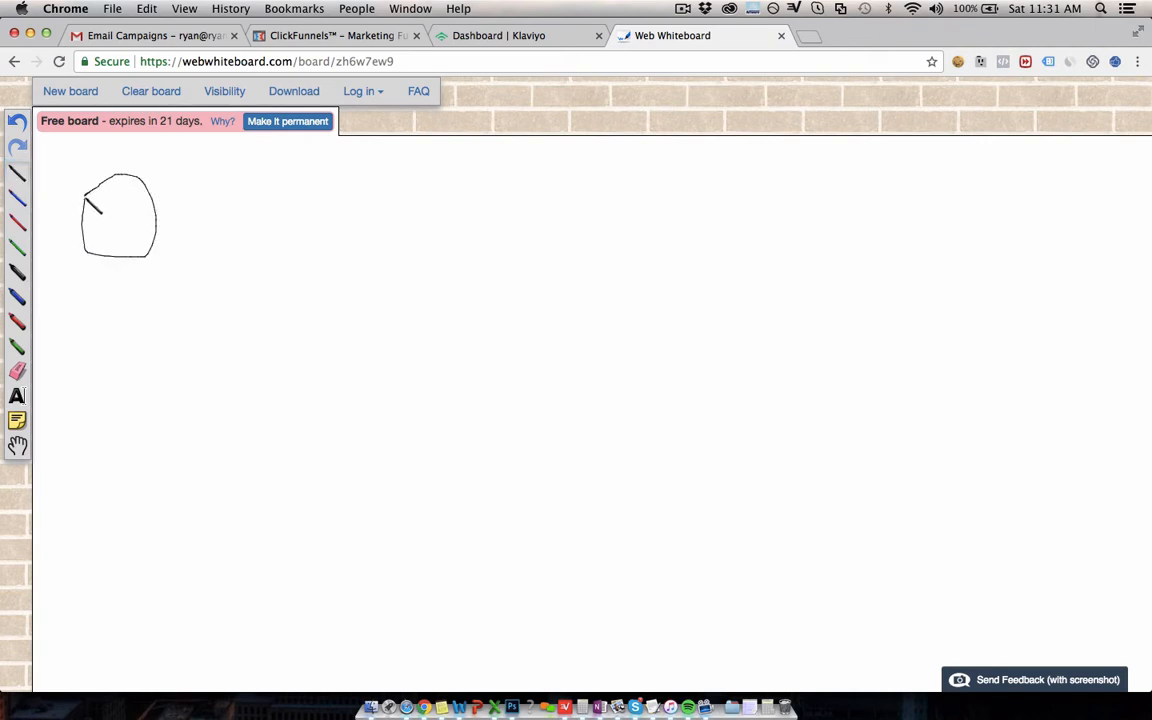
left_click(17, 396)
left_click(114, 234)
type("FB ads")
Draw a second outline beside the "FB ads" shape and label it "Optin page for case study video/training" on three lines
left_click(19, 176)
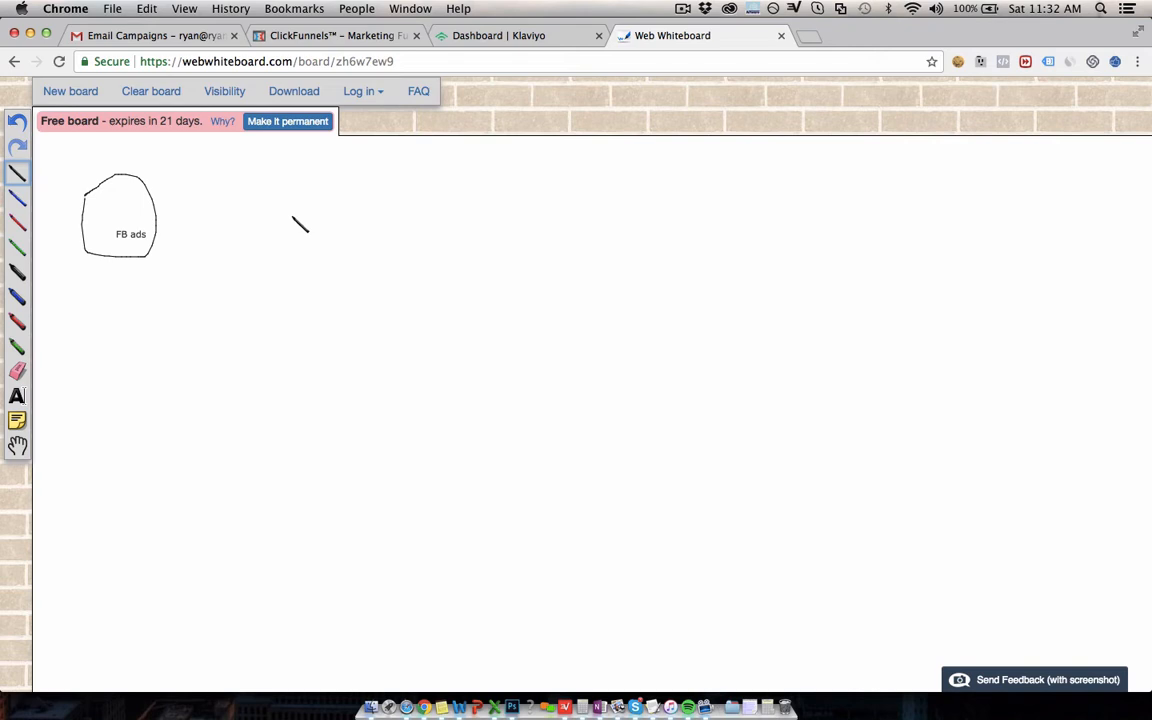
mouse_move(248, 238)
left_mouse_down()
mouse_move(327, 263)
mouse_move(319, 185)
mouse_move(245, 187)
left_mouse_up()
left_click(17, 395)
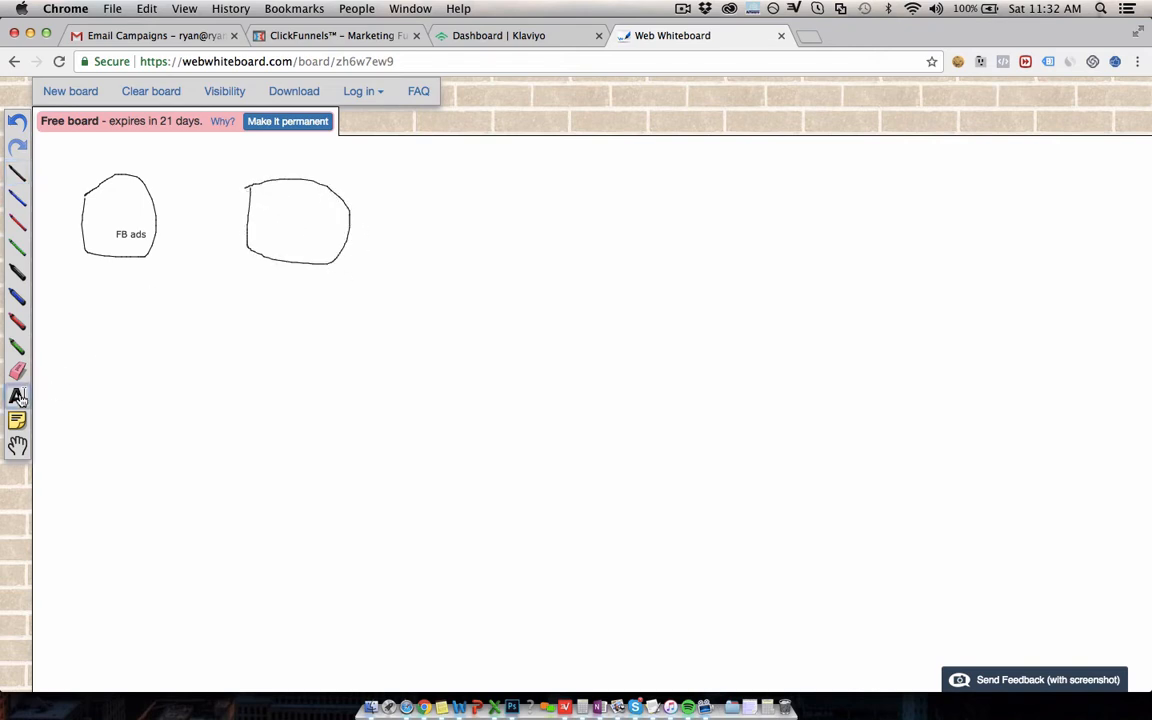
left_click(257, 198)
type("Optin page")
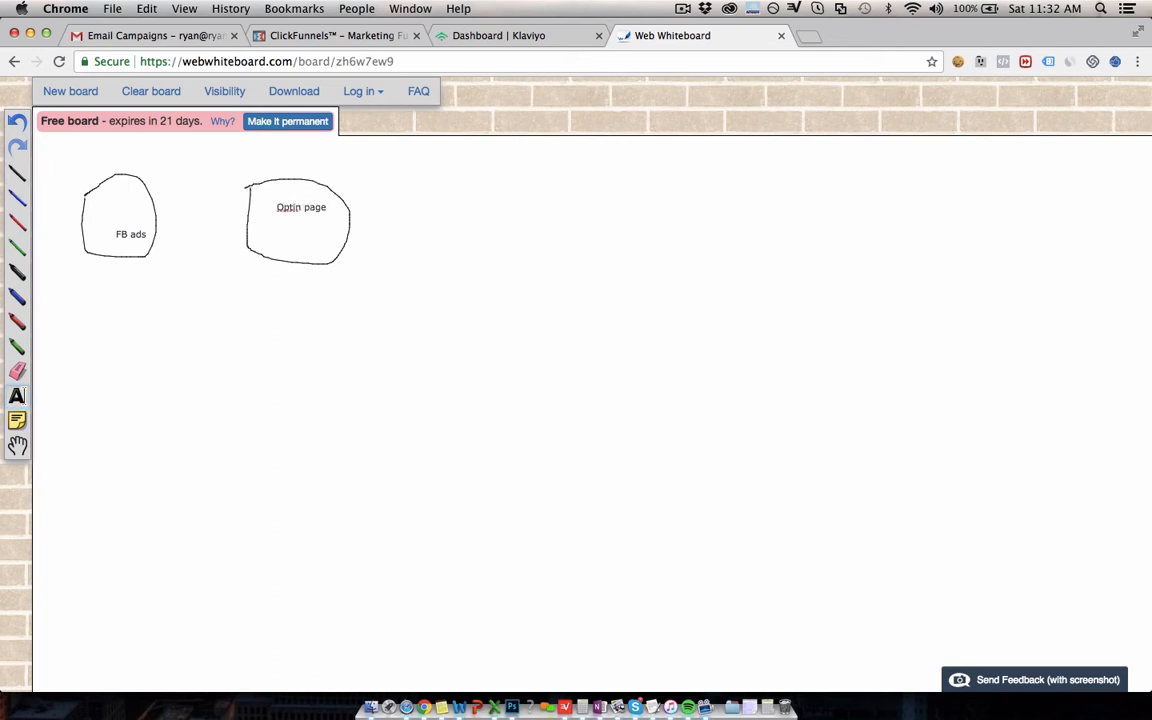
key("Return")
type("for case study")
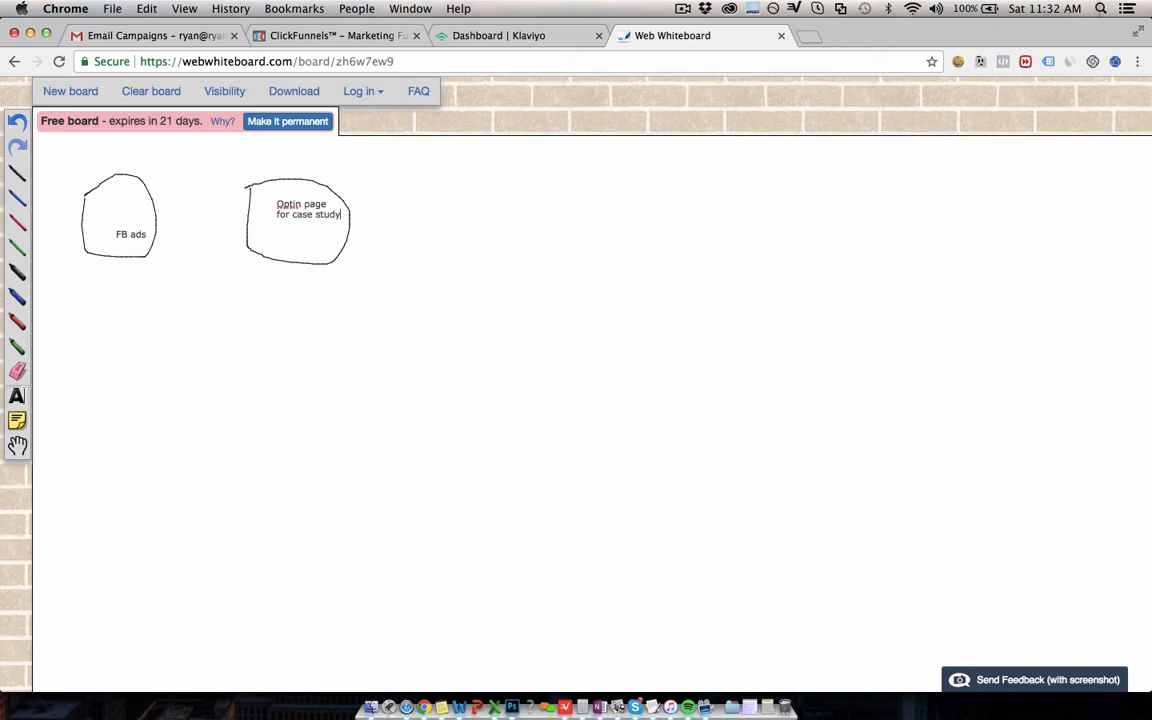
key("Return")
type("video/training")
Draw a third outline beside the optin page shape and label it "watch video training case study"
left_click(17, 172)
mouse_move(444, 193)
left_mouse_down()
mouse_move(450, 273)
mouse_move(507, 200)
mouse_move(445, 196)
left_mouse_up()
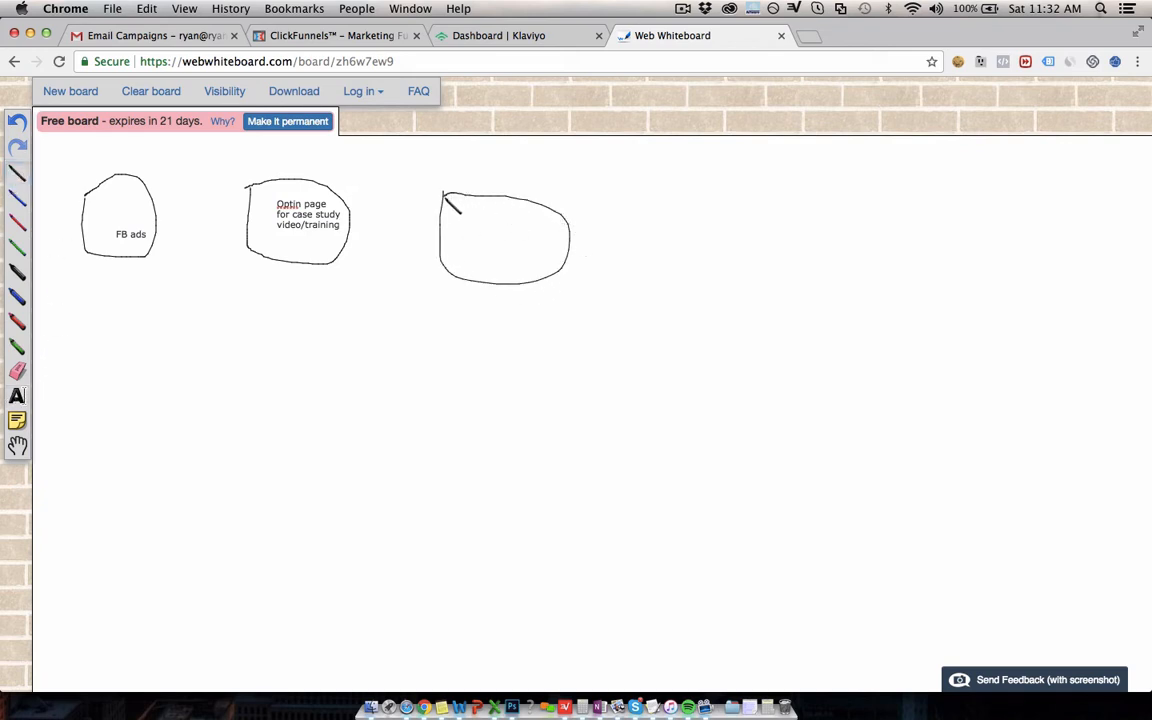
left_click(17, 396)
left_click(468, 224)
type("watch video")
key("Return")
type("training ")
type("case study")
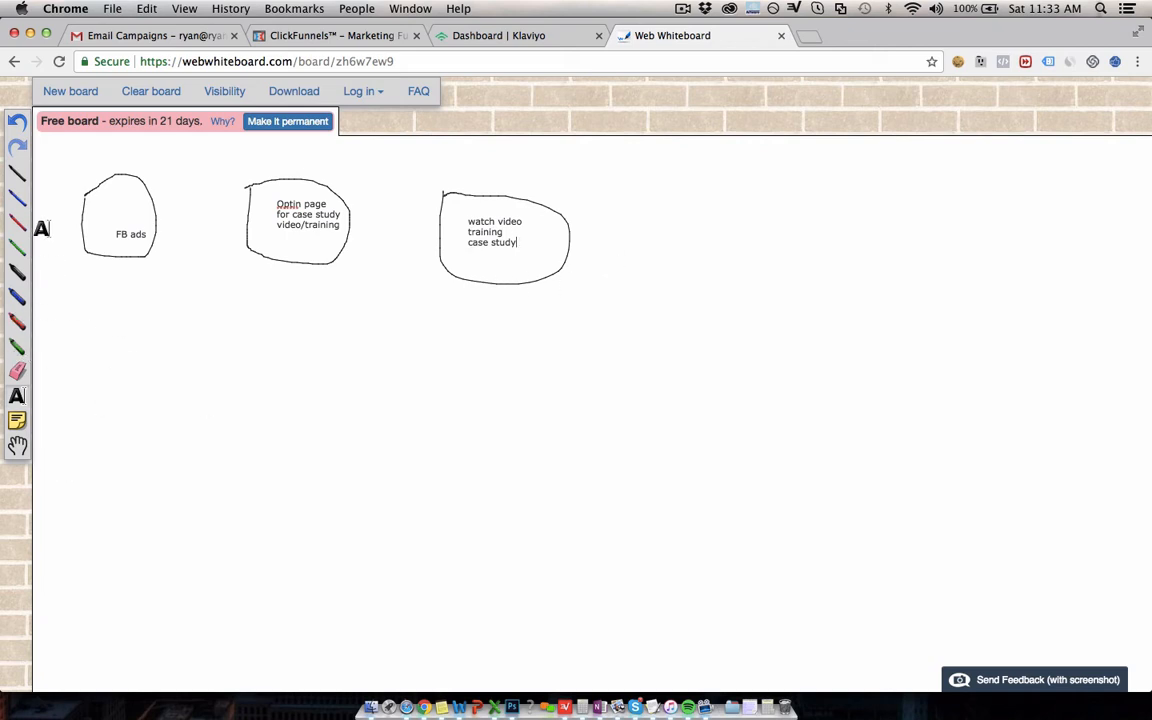
Draw a fourth outline beside the "watch video" shape and label it "Application"
left_click(17, 176)
mouse_move(645, 213)
left_mouse_down()
mouse_move(643, 283)
mouse_move(702, 285)
mouse_move(772, 265)
mouse_move(772, 232)
mouse_move(668, 201)
mouse_move(645, 212)
left_mouse_up()
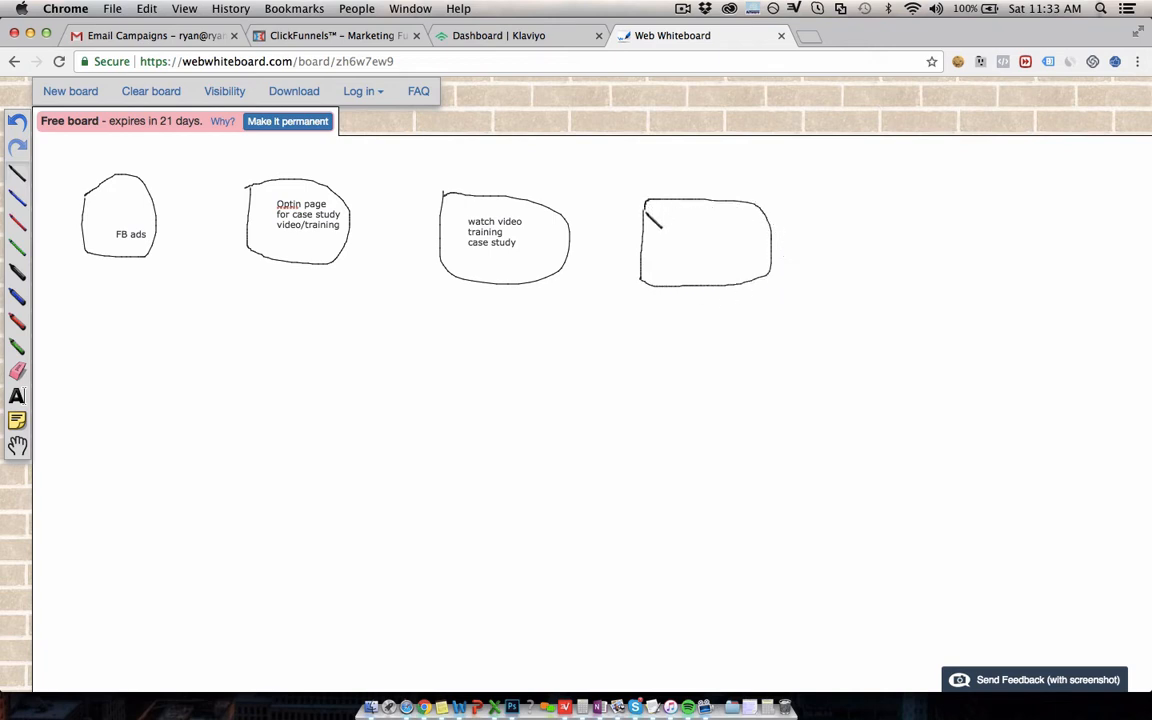
left_click(17, 180)
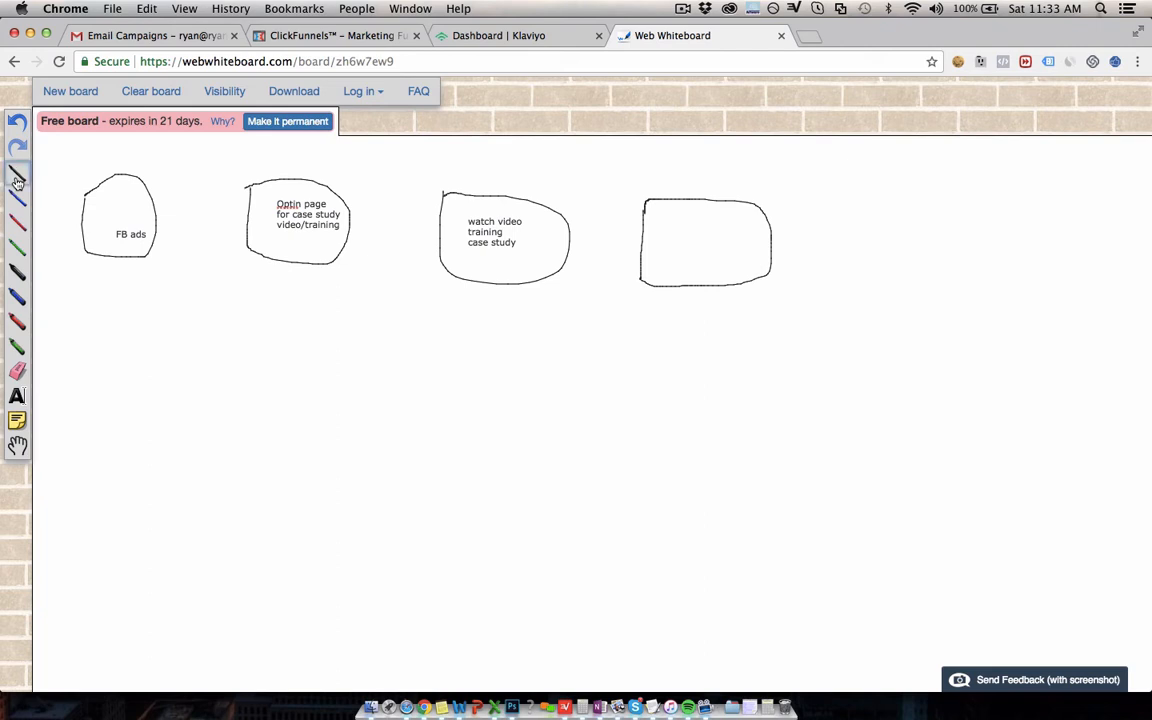
left_click(17, 396)
left_click(676, 250)
type("Applicatio")
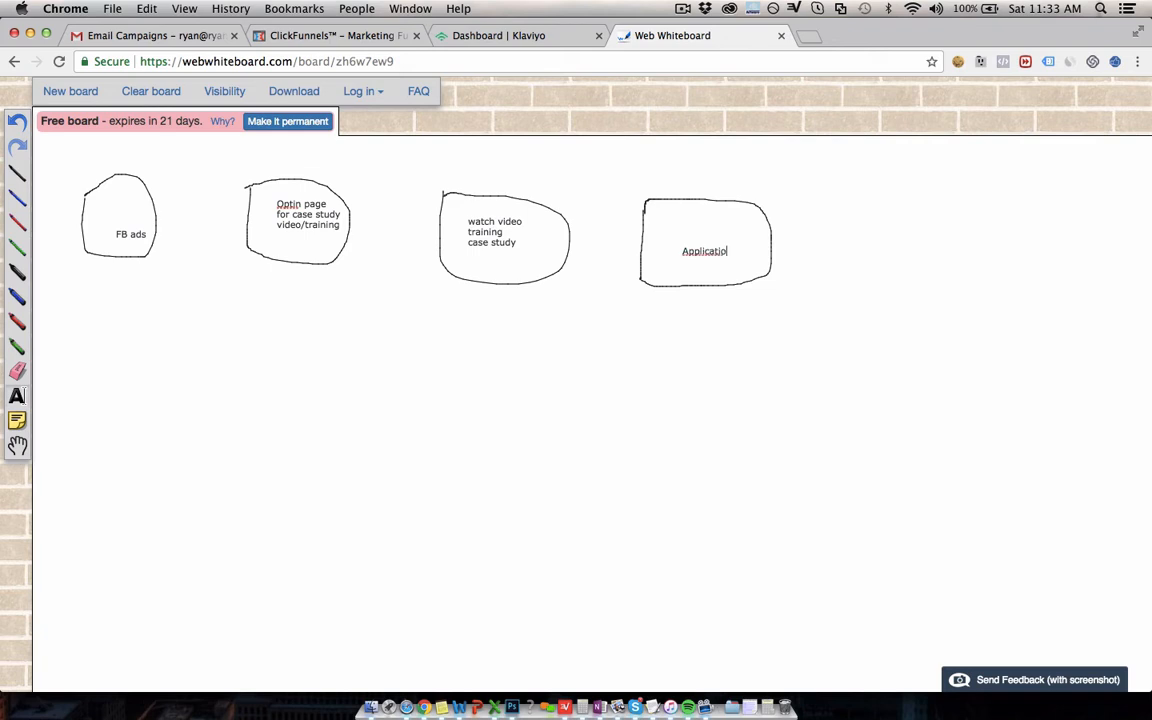
type("n")
key("Return")
Draw a fifth outline at the end of the row beside "Application" and label it "call scheduler"
left_click(17, 170)
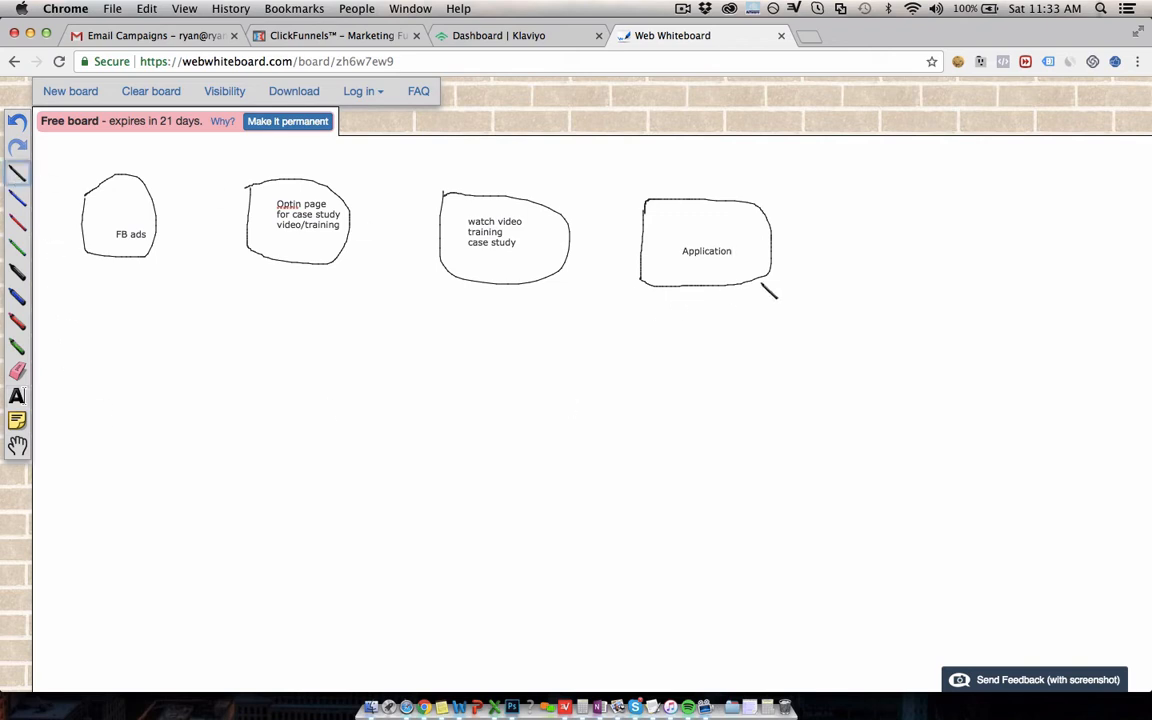
mouse_move(834, 210)
left_mouse_down()
mouse_move(833, 290)
mouse_move(958, 238)
mouse_move(835, 208)
left_mouse_up()
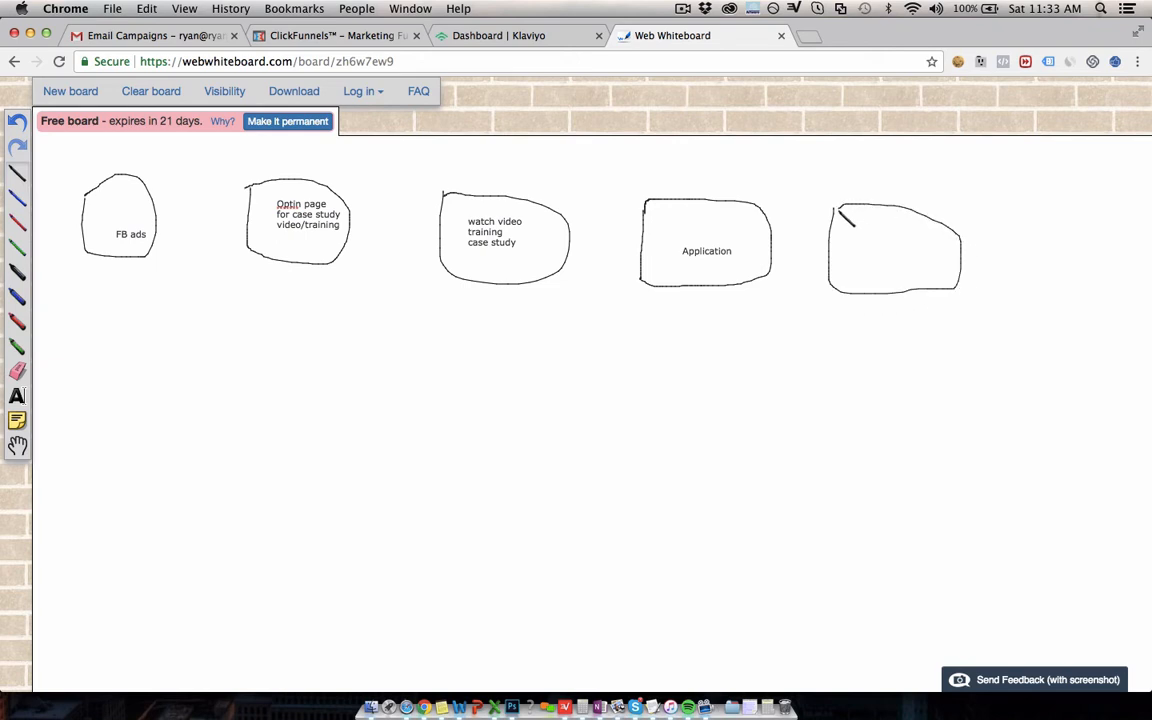
left_click(17, 397)
left_click(851, 241)
type("call scheduler")
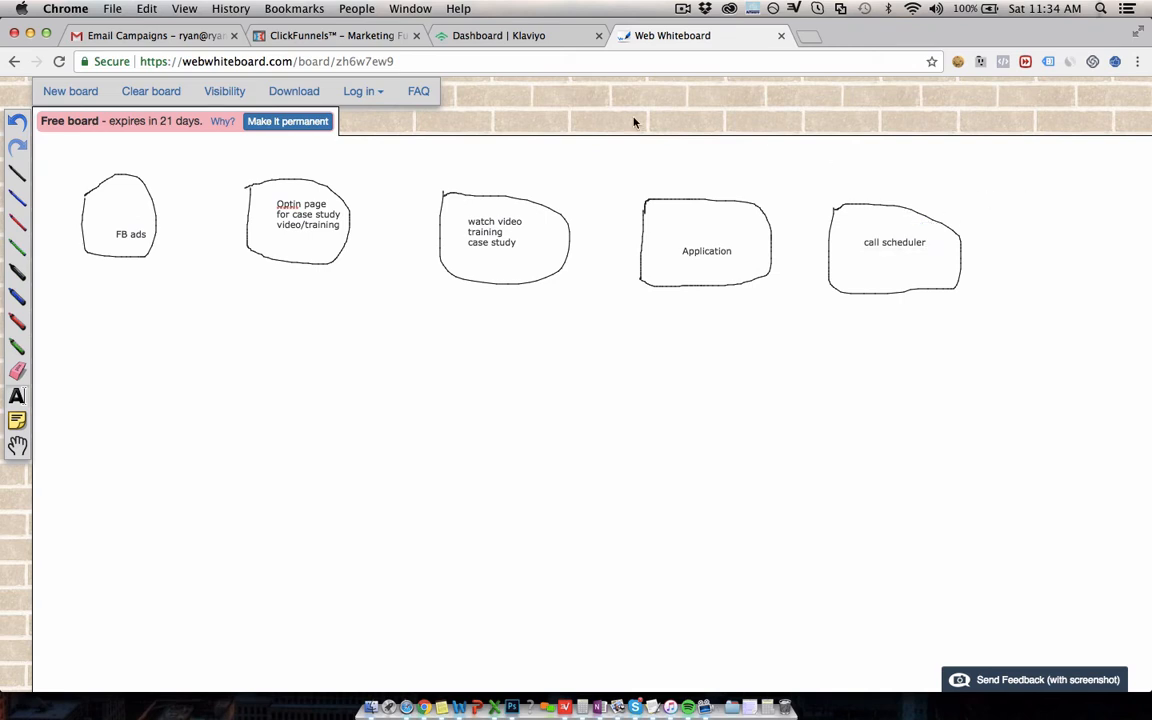
Switch to ClickFunnels, preview the Control version of the Optin page and review its headline, call to action and testimonials
left_click(322, 37)
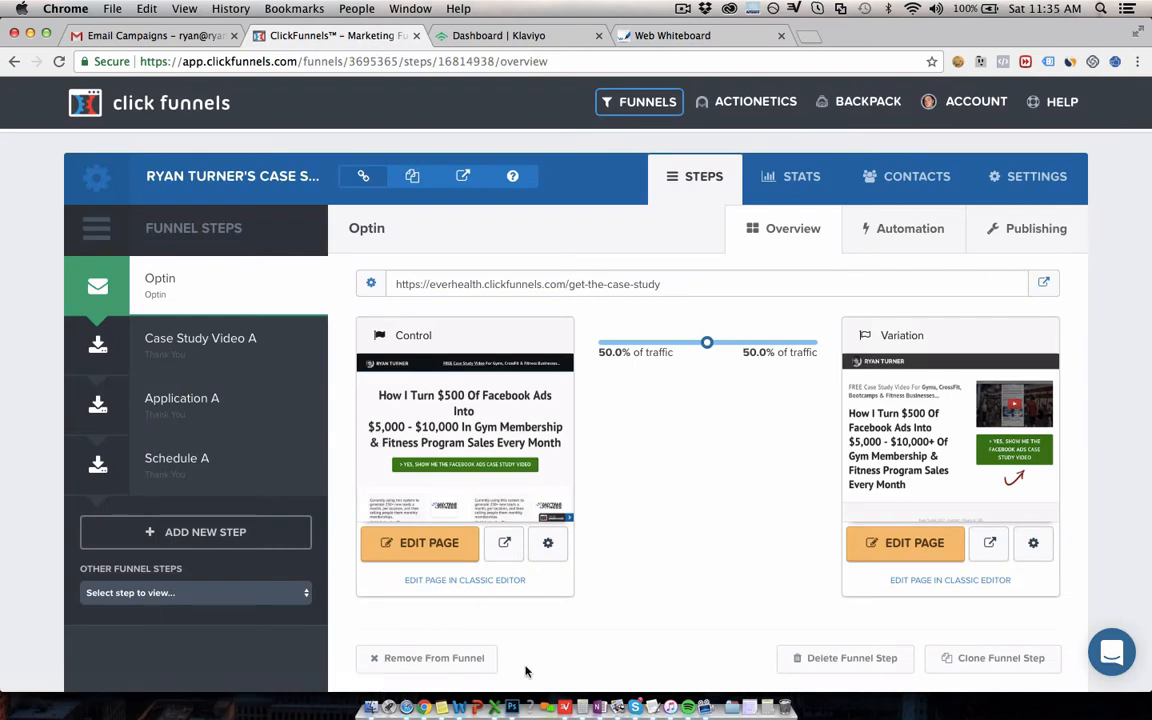
left_click(505, 545)
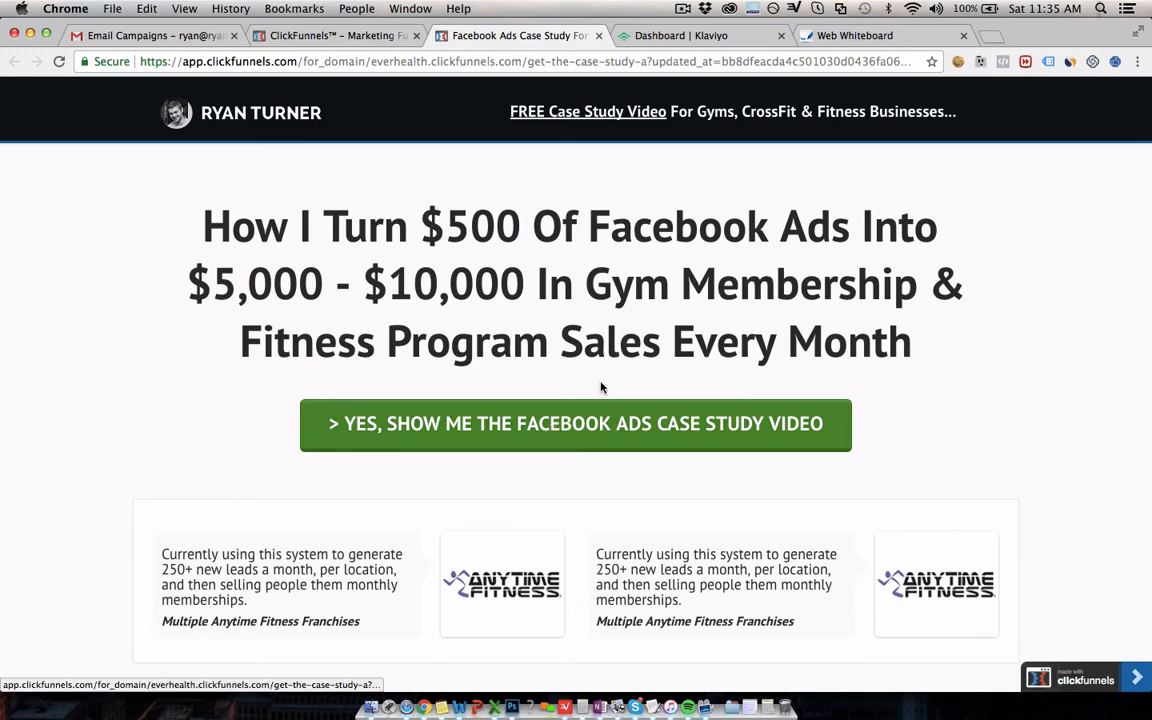
scroll(940, 374, "down", 2)
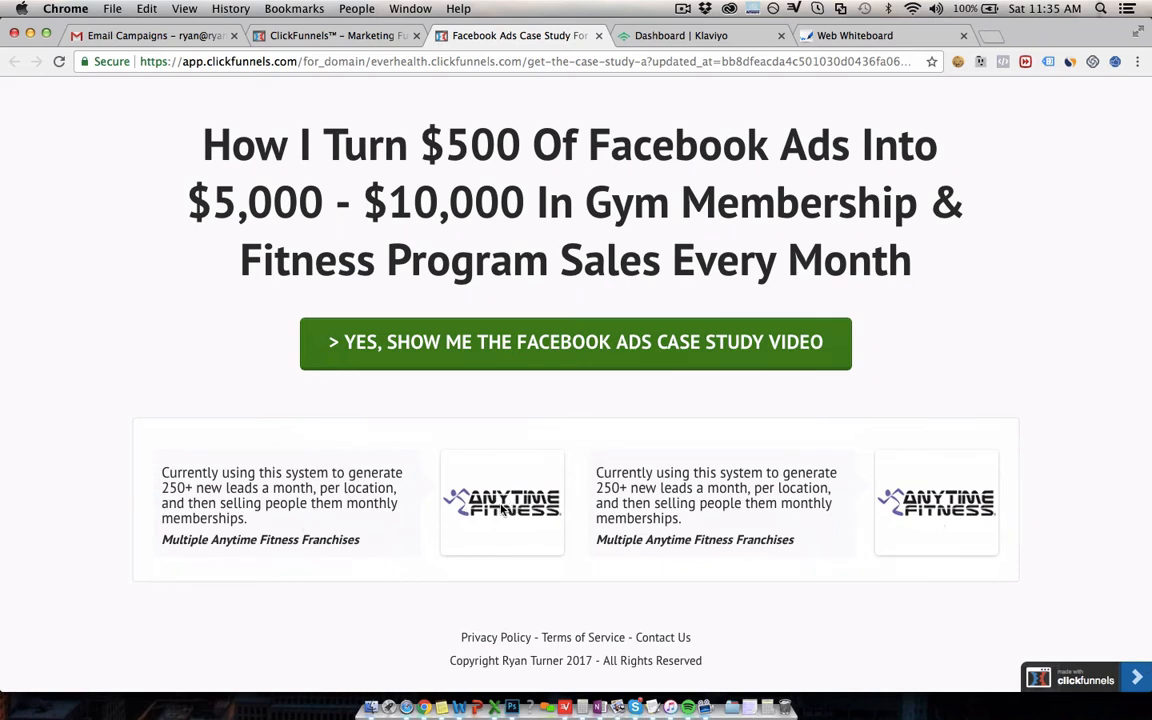
scroll(503, 510, "up", 1)
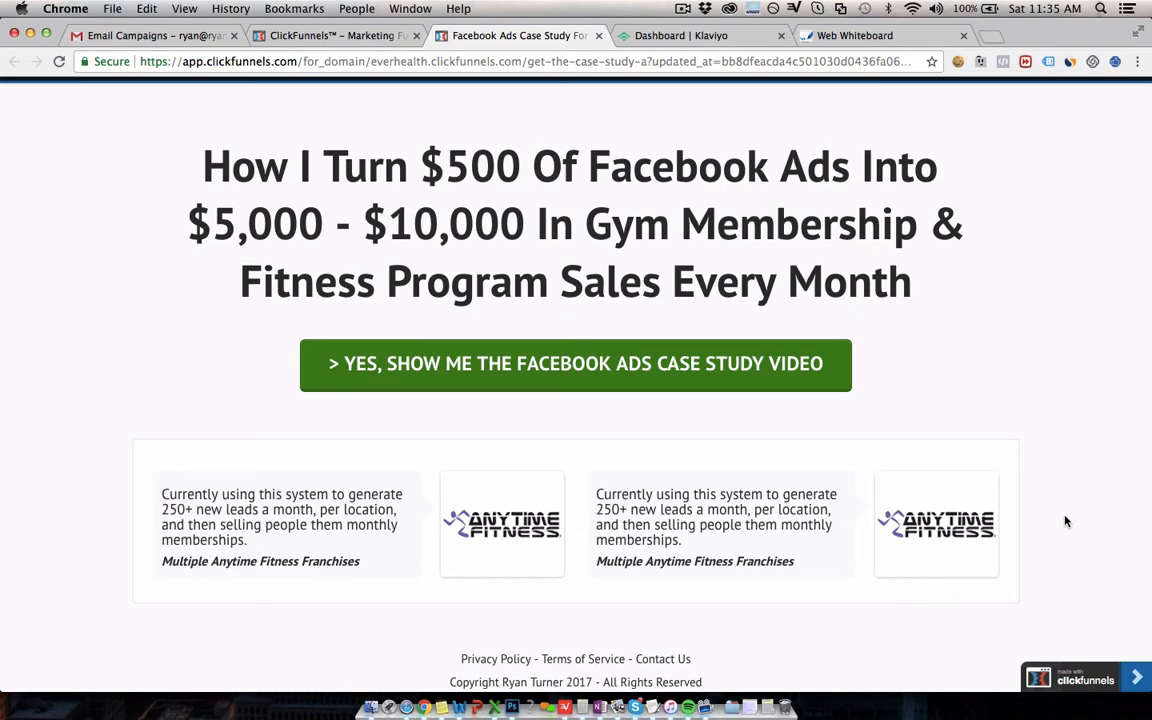
scroll(852, 455, "up", 2)
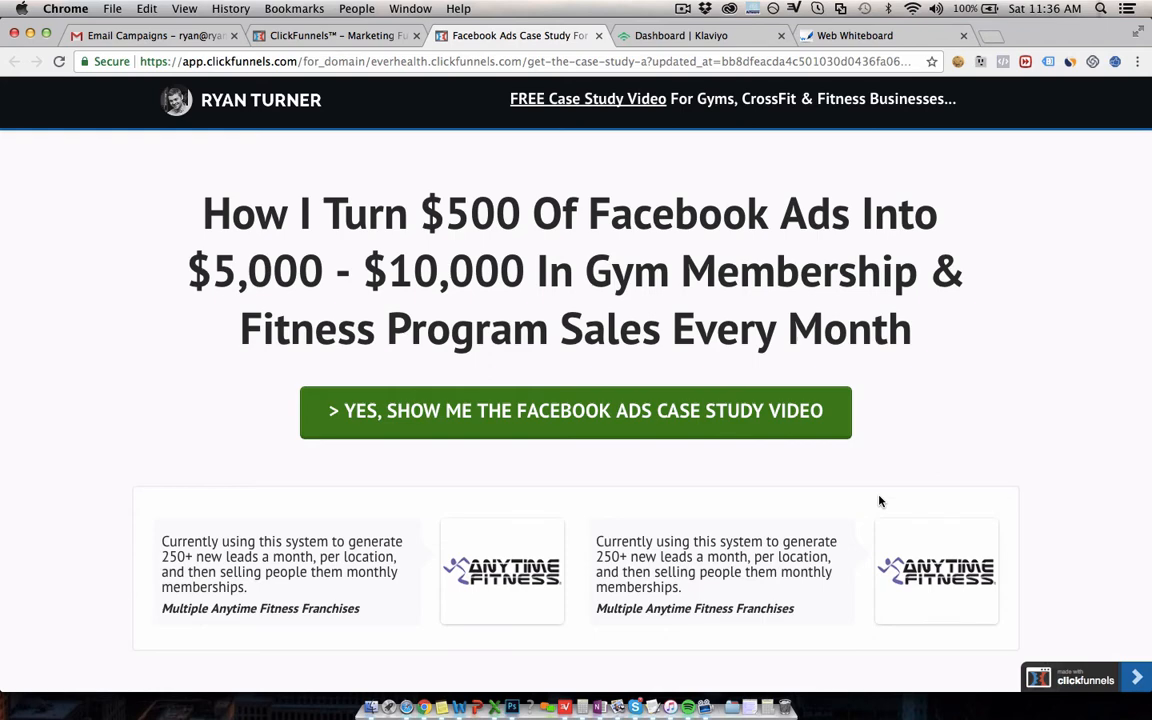
scroll(878, 498, "down", 3)
scroll(962, 422, "up", 3)
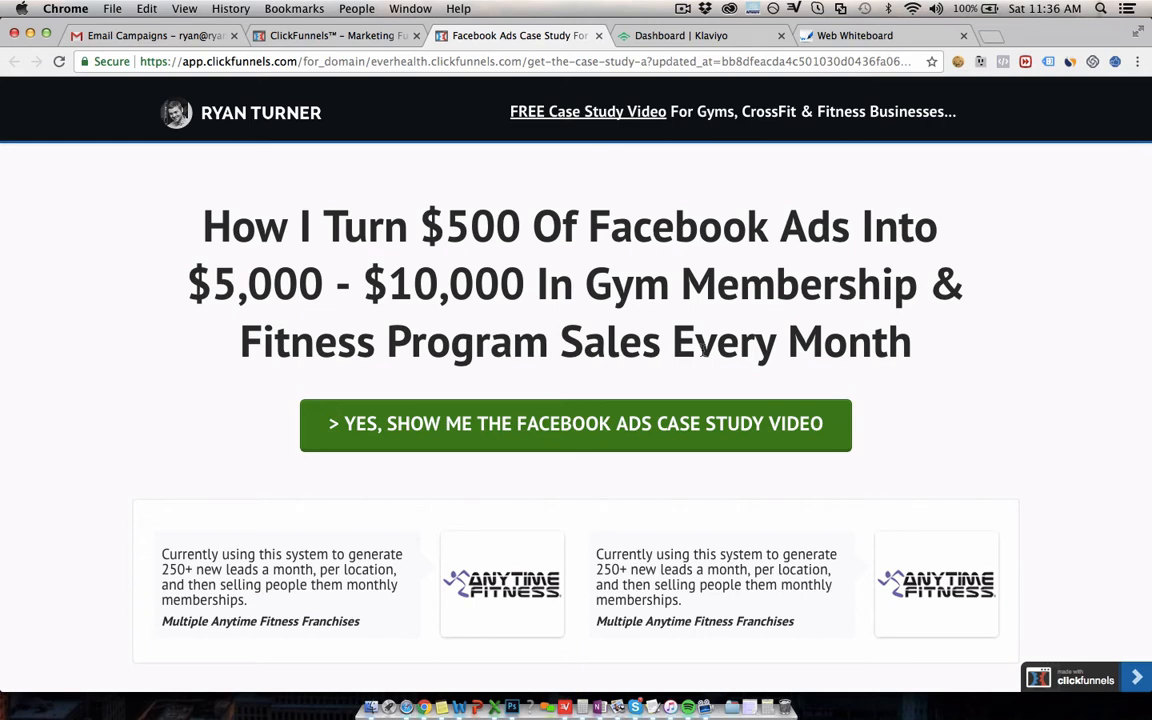
View the email opt-in form behind the case study video call to action and close it
left_click(665, 422)
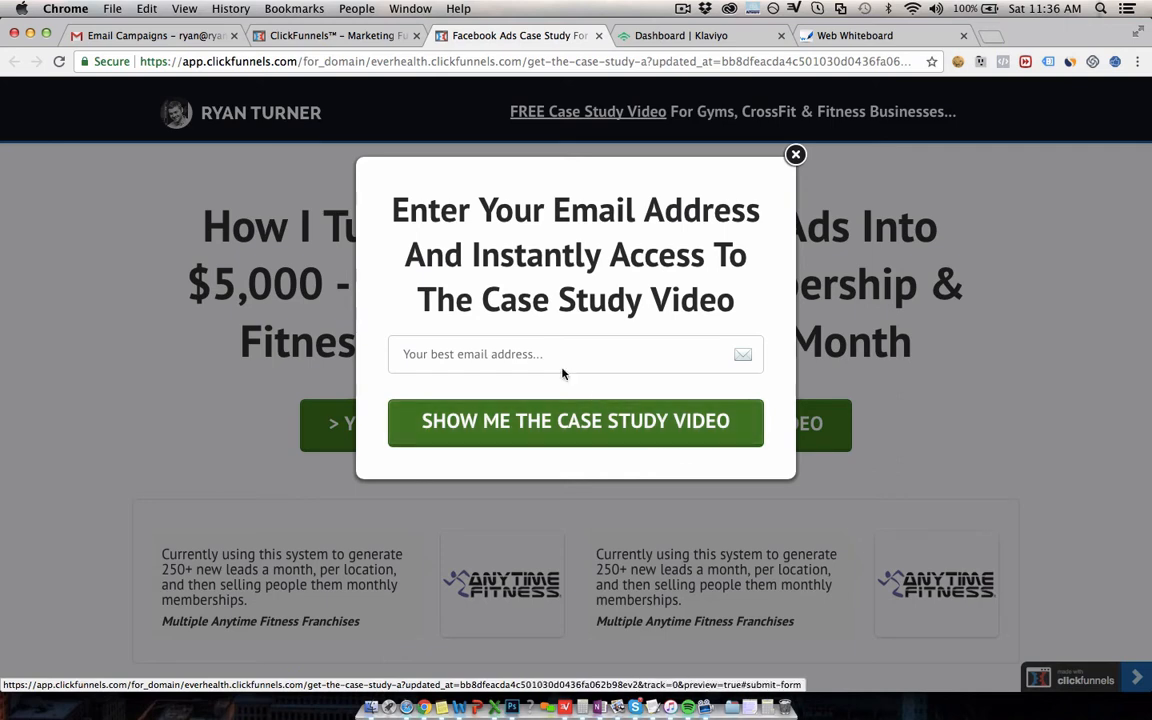
left_click(620, 352)
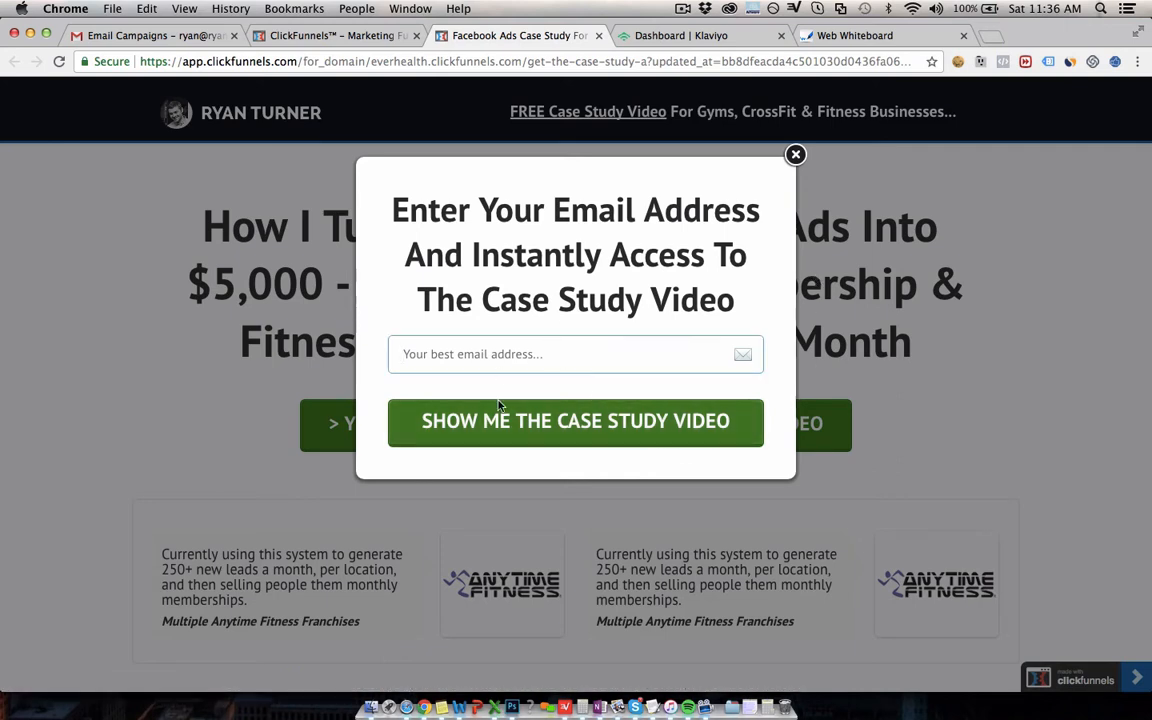
left_click(796, 156)
Preview the Variation version of the Optin page from the funnel overview, review its layout and email form, and close the preview
left_click(370, 40)
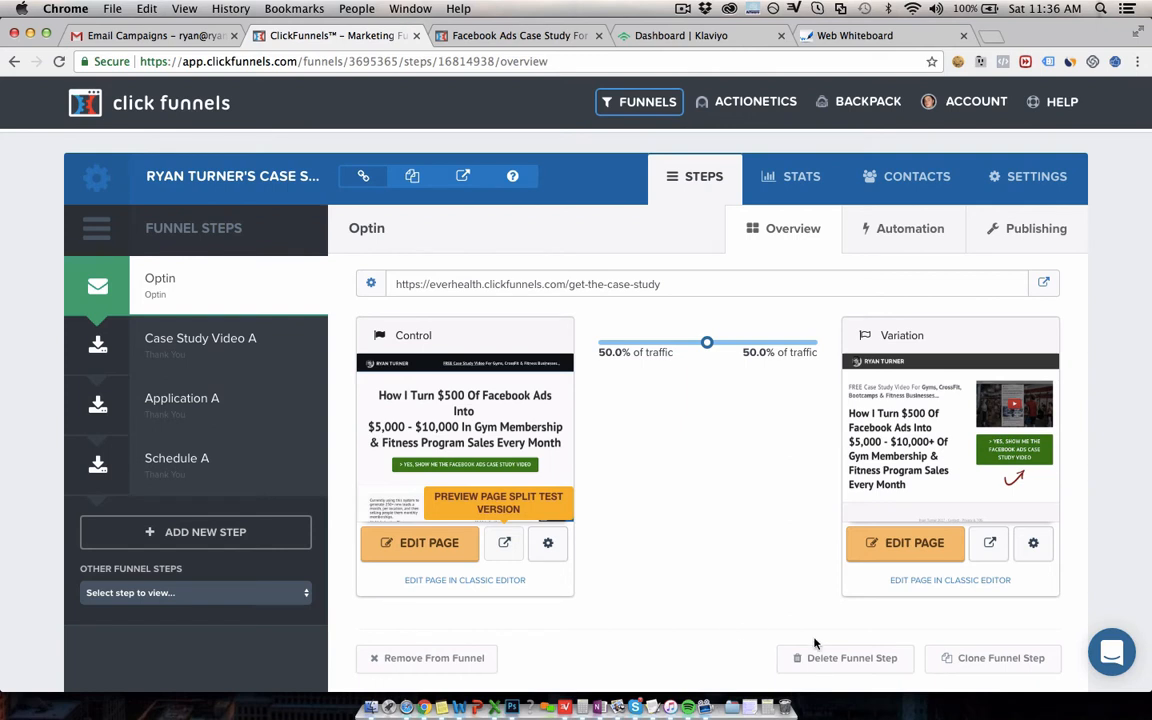
mouse_move(424, 434)
mouse_move(496, 412)
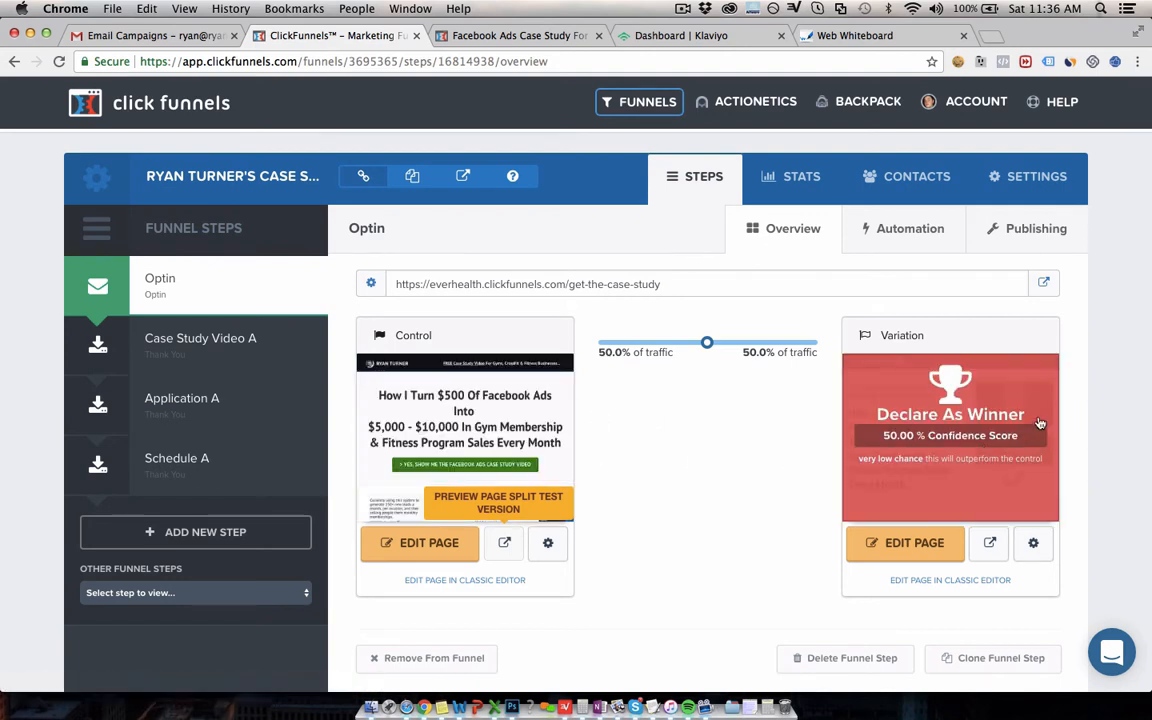
left_click(992, 552)
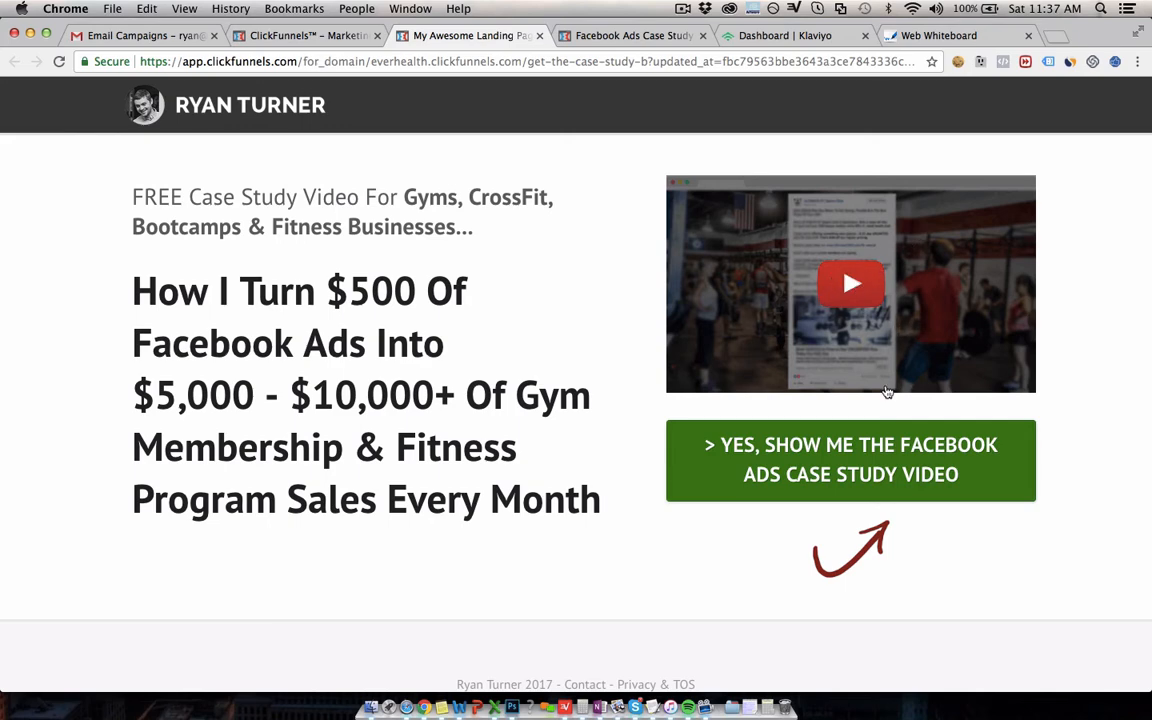
scroll(1088, 394, "down", 1)
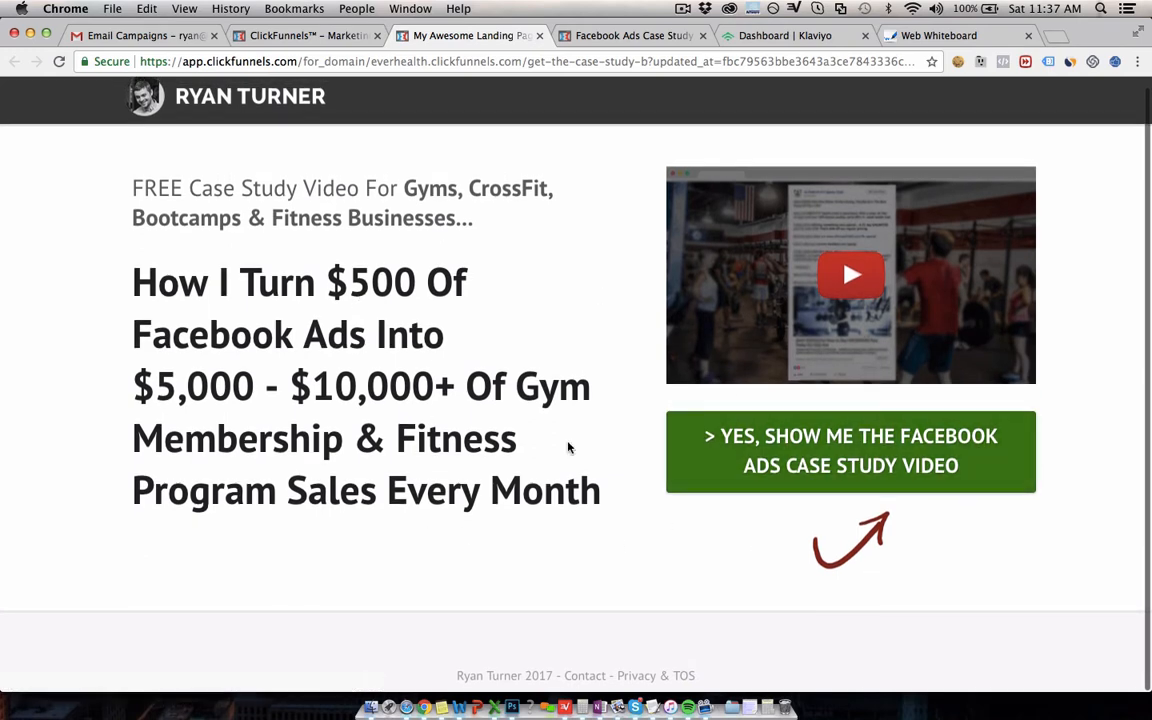
scroll(487, 350, "up", 1)
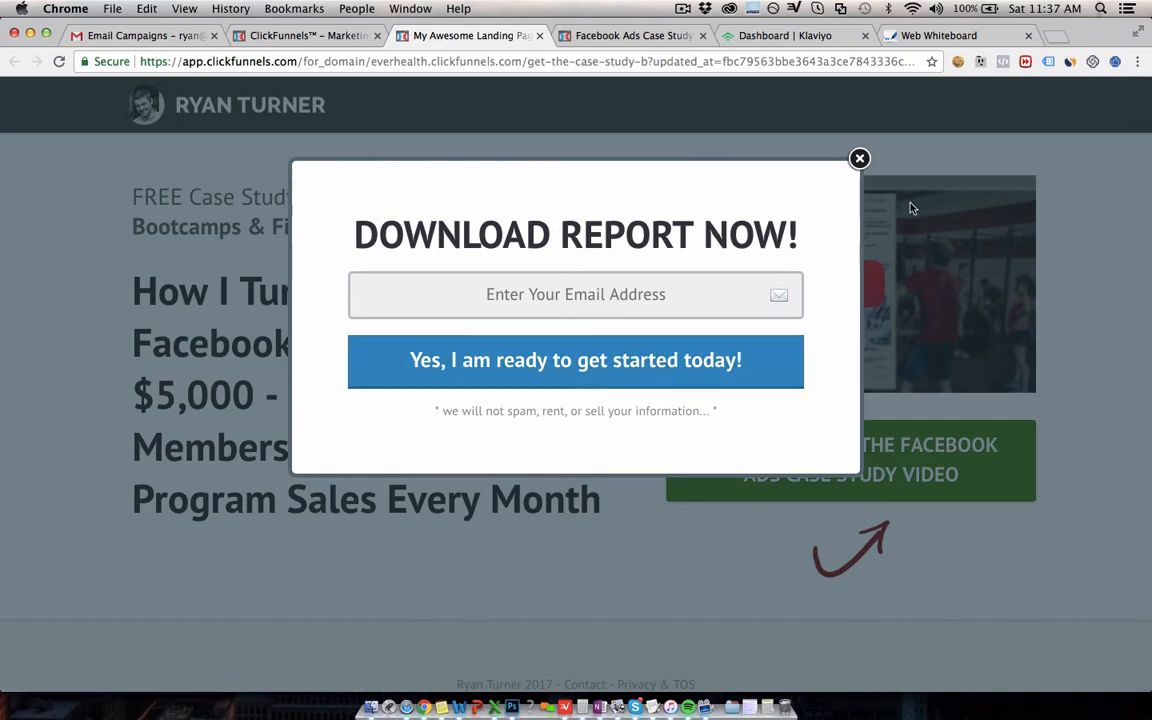
left_click(859, 160)
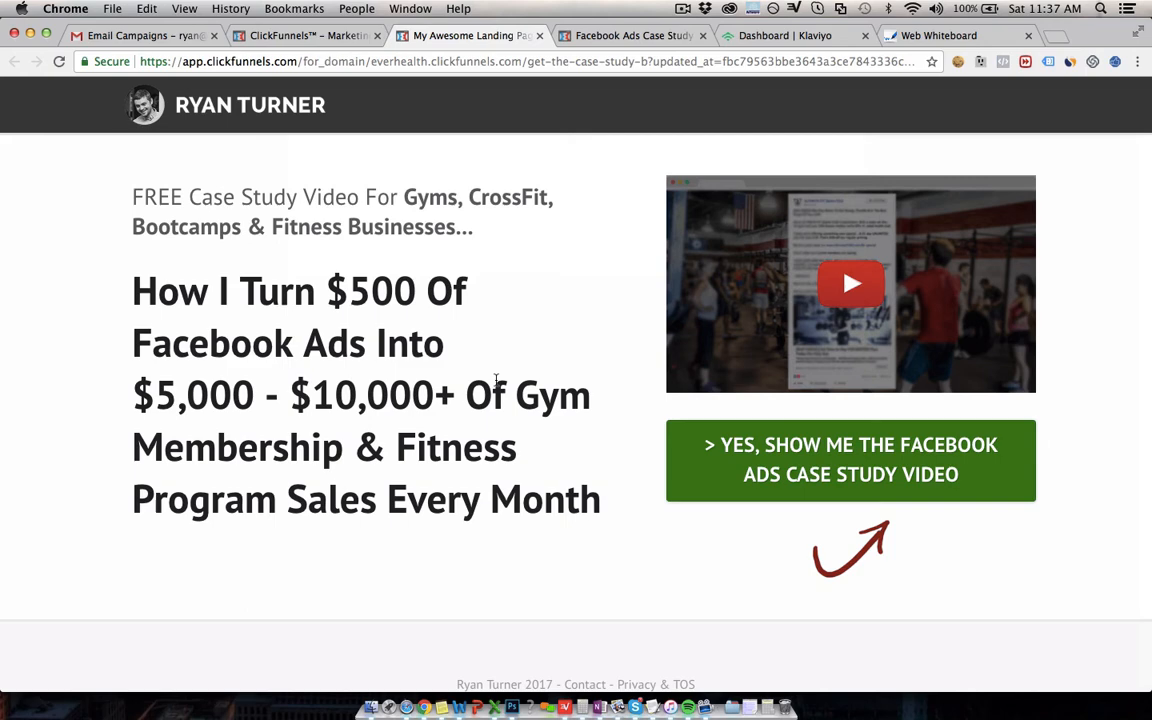
left_click(539, 35)
Preview the Control page of the Case Study Video A funnel step and review its Step 1 video section
mouse_move(845, 400)
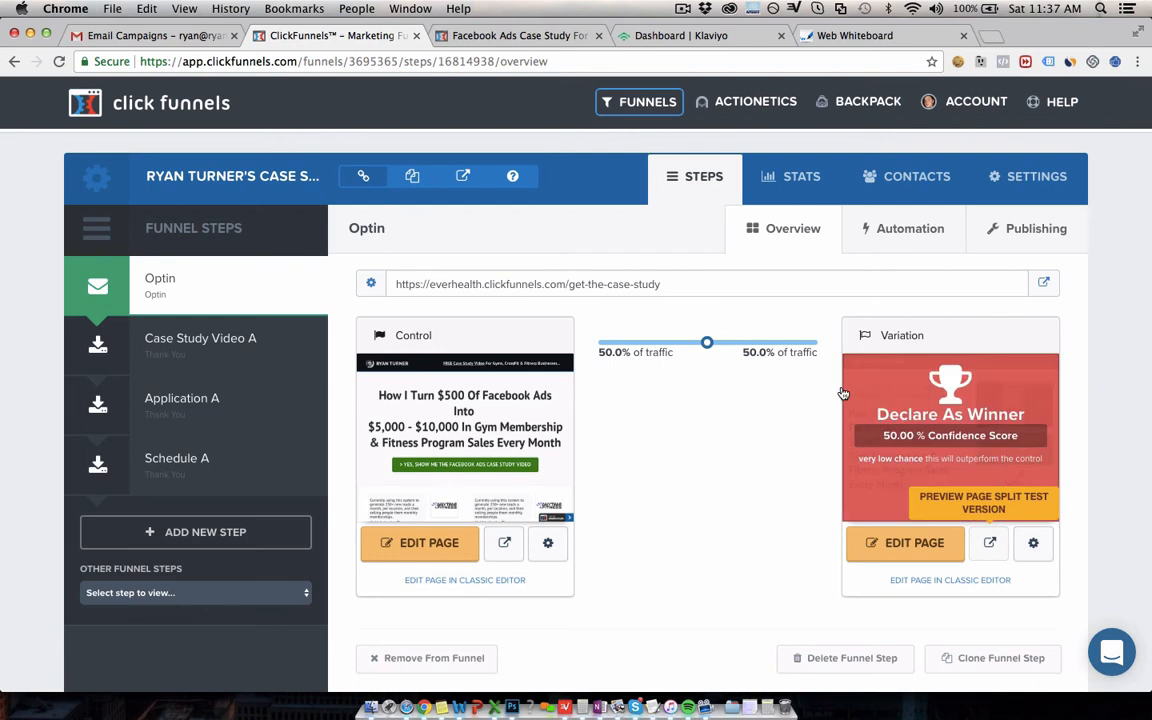
mouse_move(400, 481)
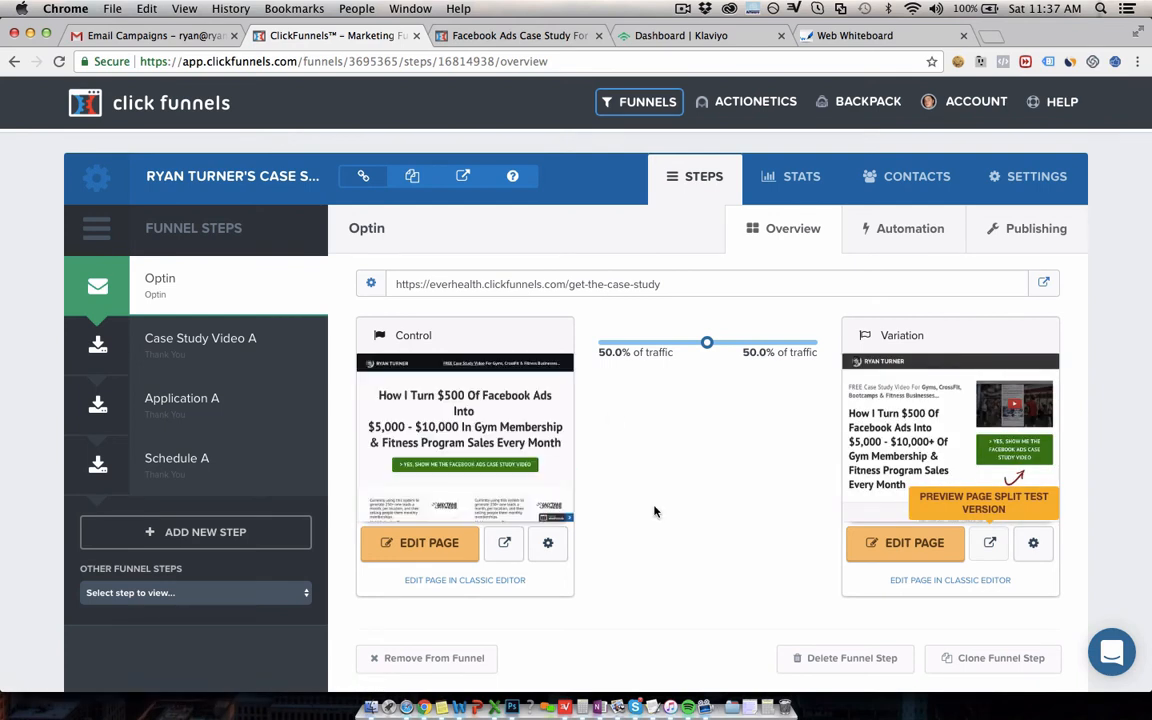
mouse_move(481, 449)
left_click(182, 352)
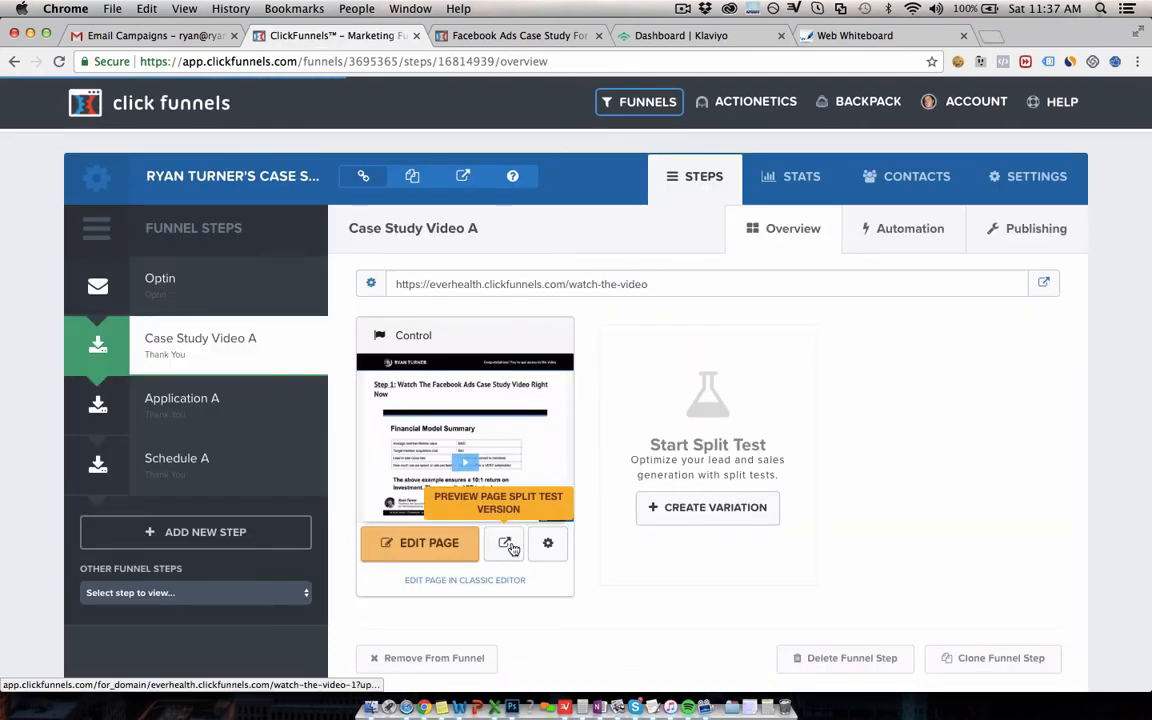
left_click(507, 545)
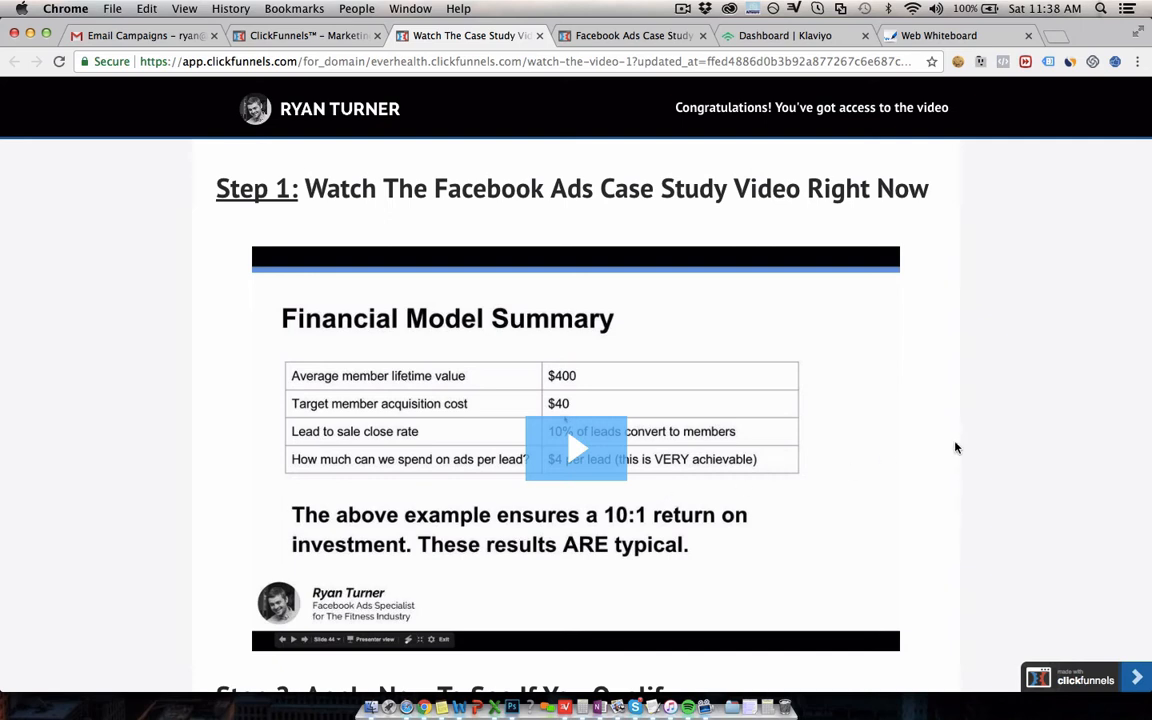
scroll(956, 448, "down", 1)
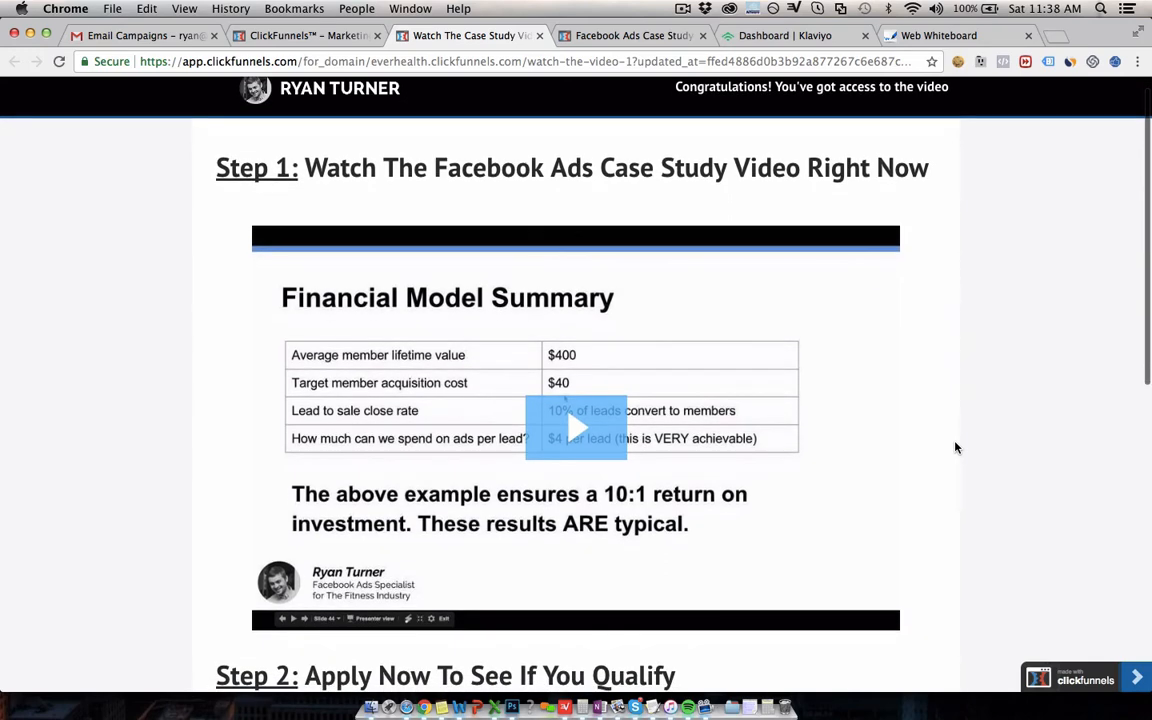
scroll(956, 448, "up", 1)
scroll(955, 447, "down", 1)
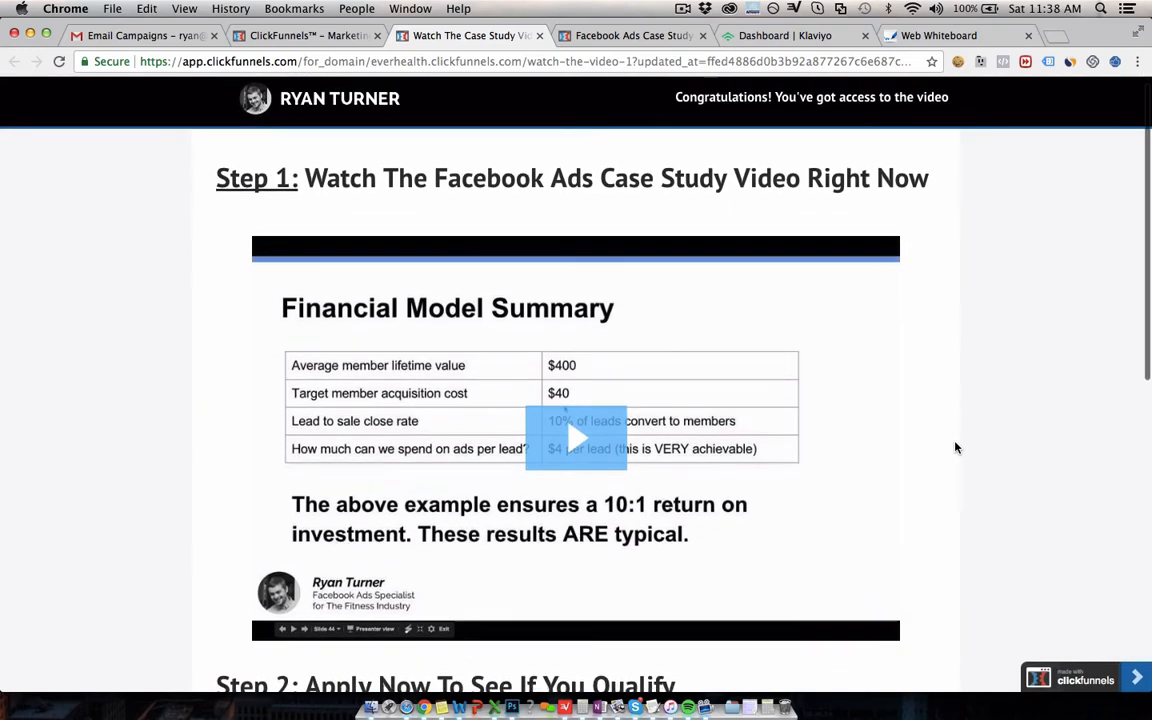
scroll(985, 347, "down", 5)
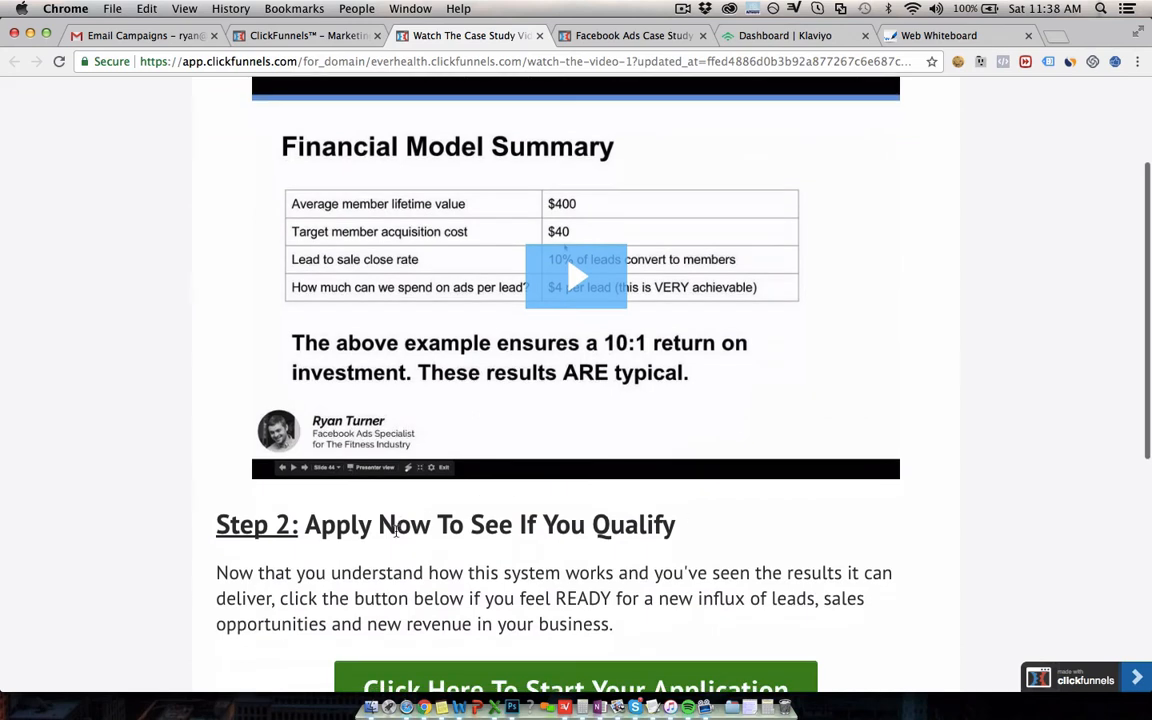
Review the Step 2 application call to action and the client logos on the case study video page, and close the preview
scroll(356, 478, "down", 2)
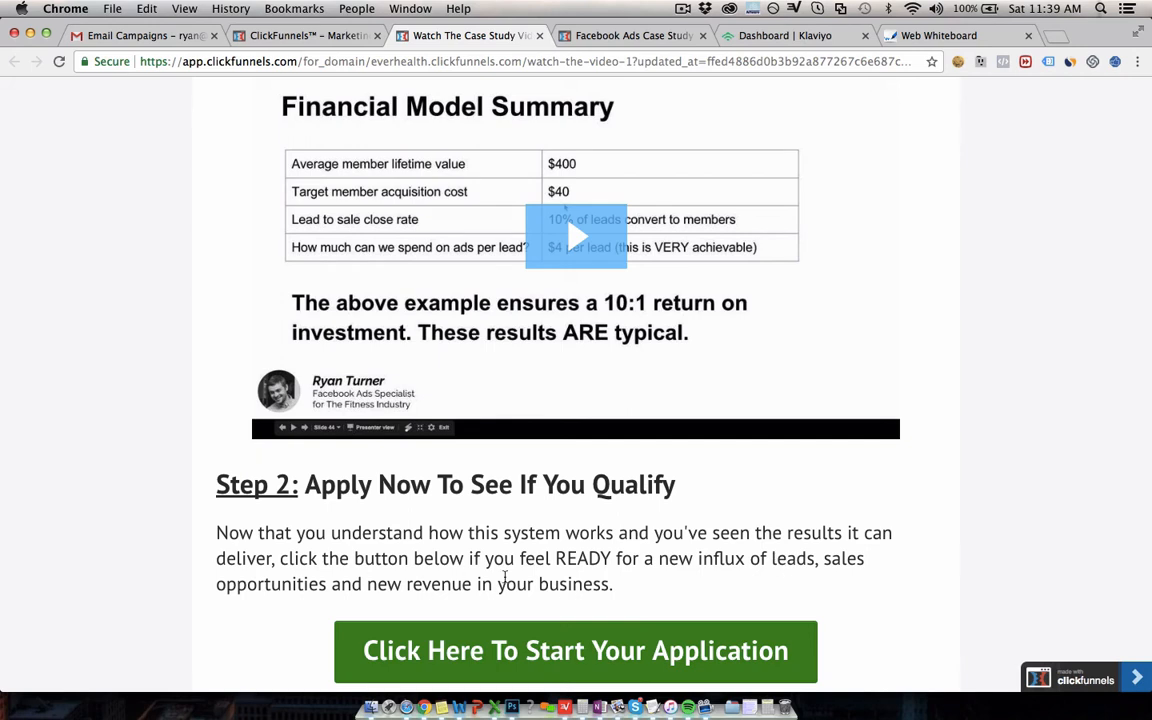
scroll(760, 592, "down", 1)
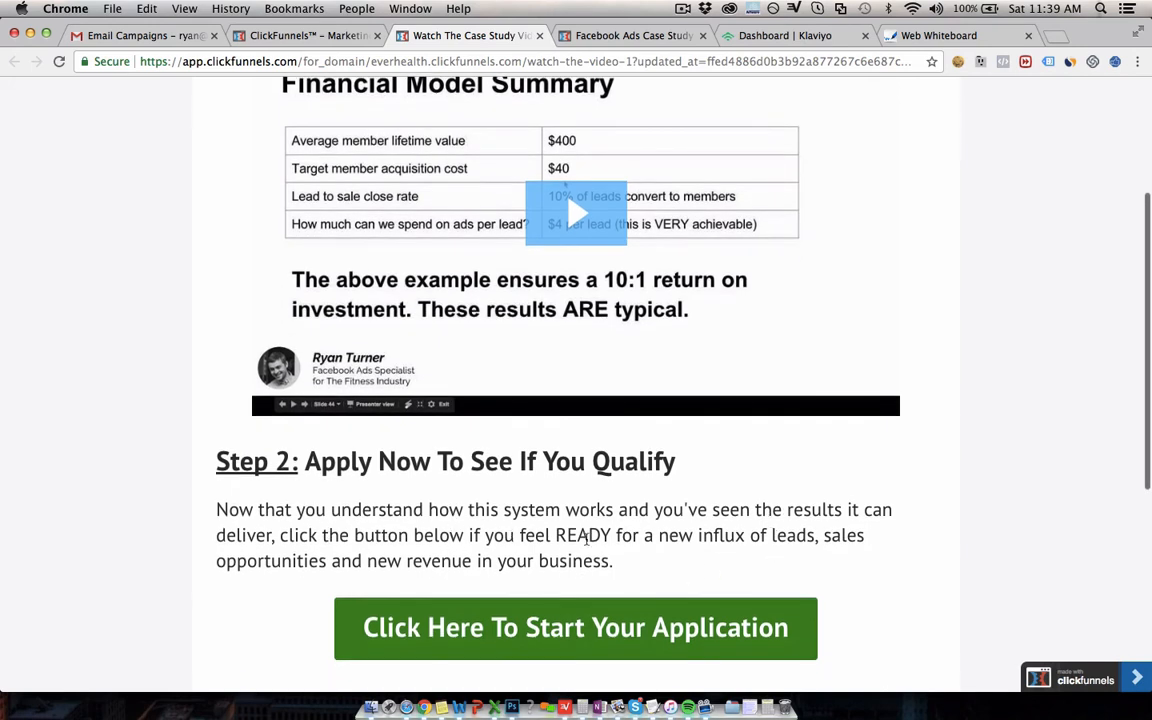
scroll(585, 535, "down", 1)
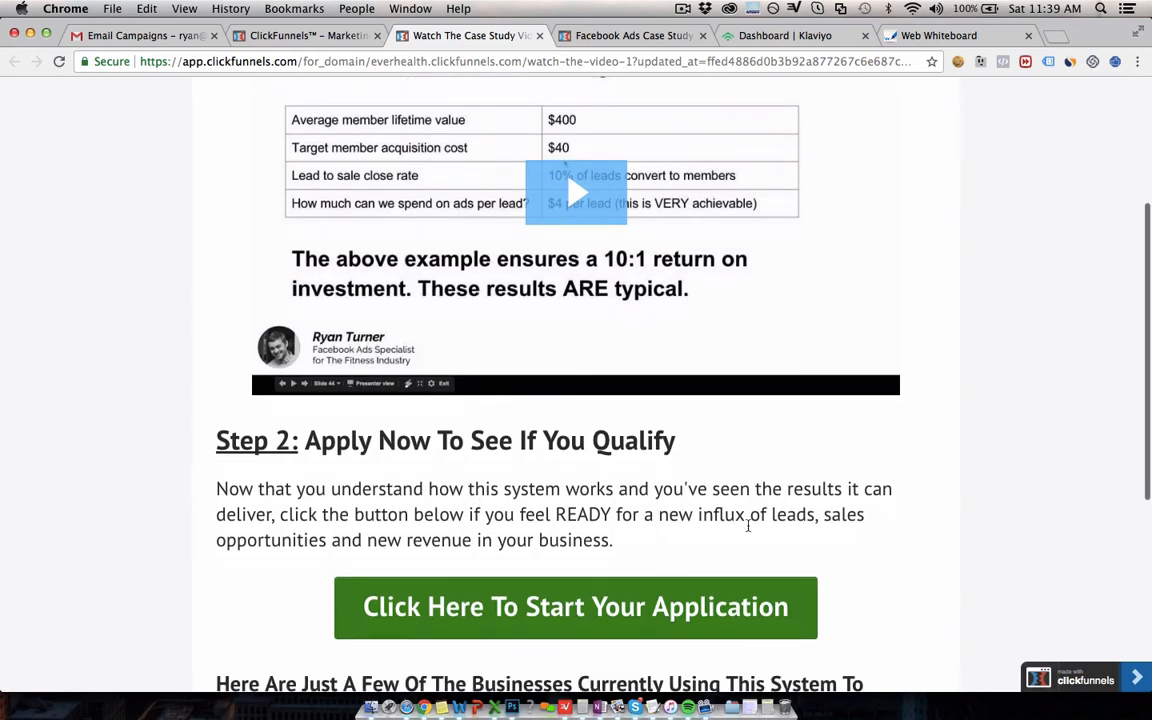
scroll(860, 510, "down", 5)
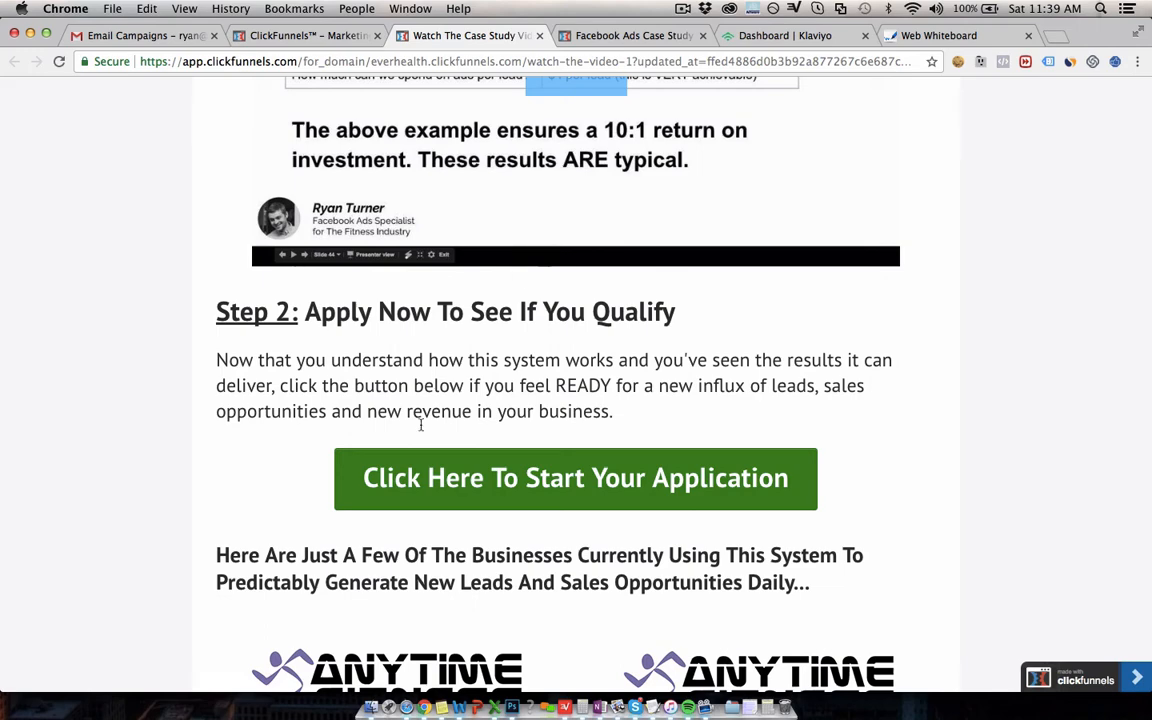
scroll(644, 405, "down", 3)
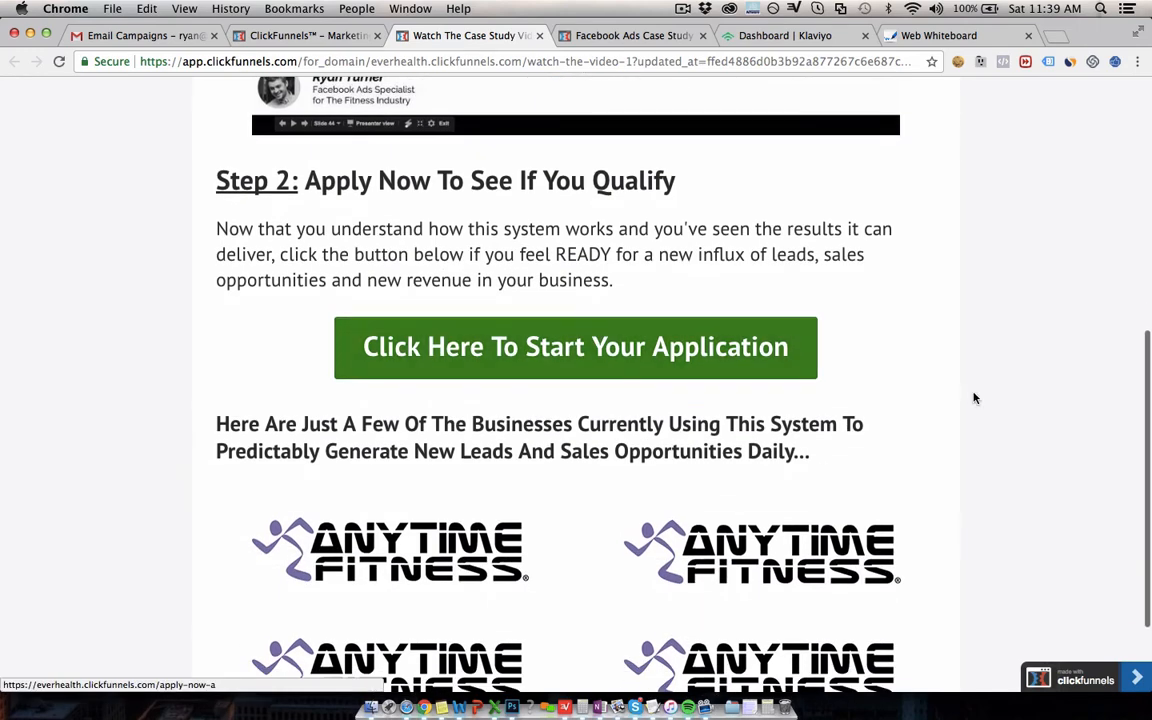
scroll(972, 396, "down", 3)
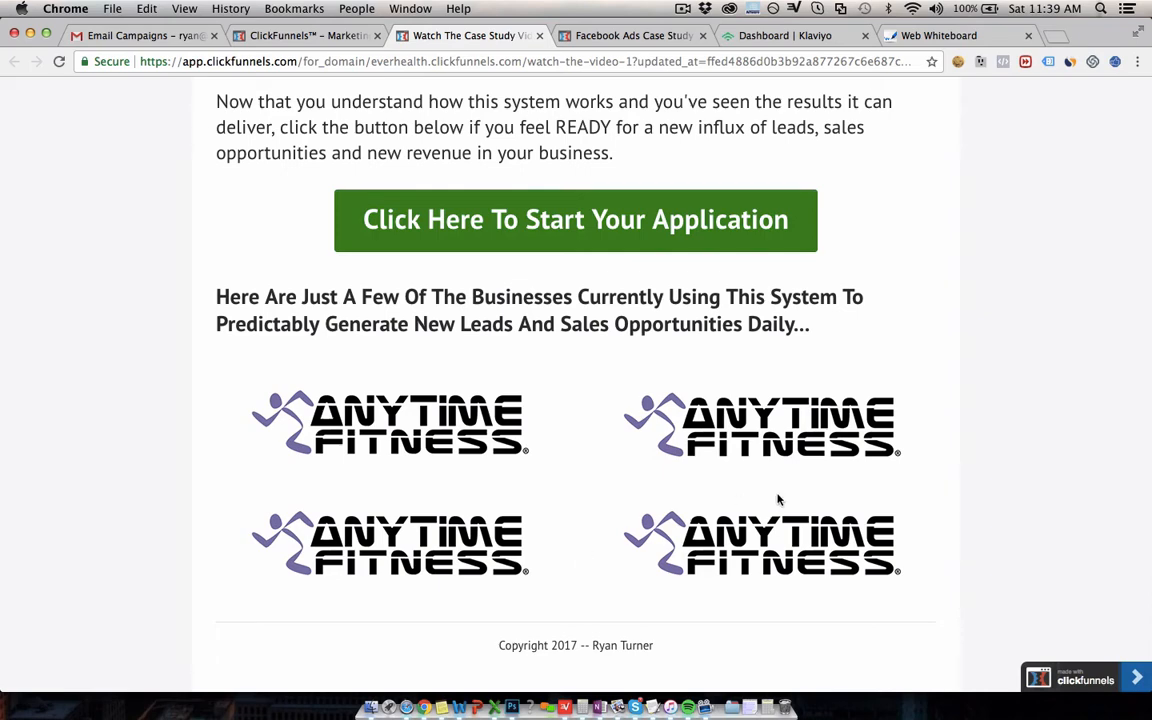
scroll(990, 460, "up", 10)
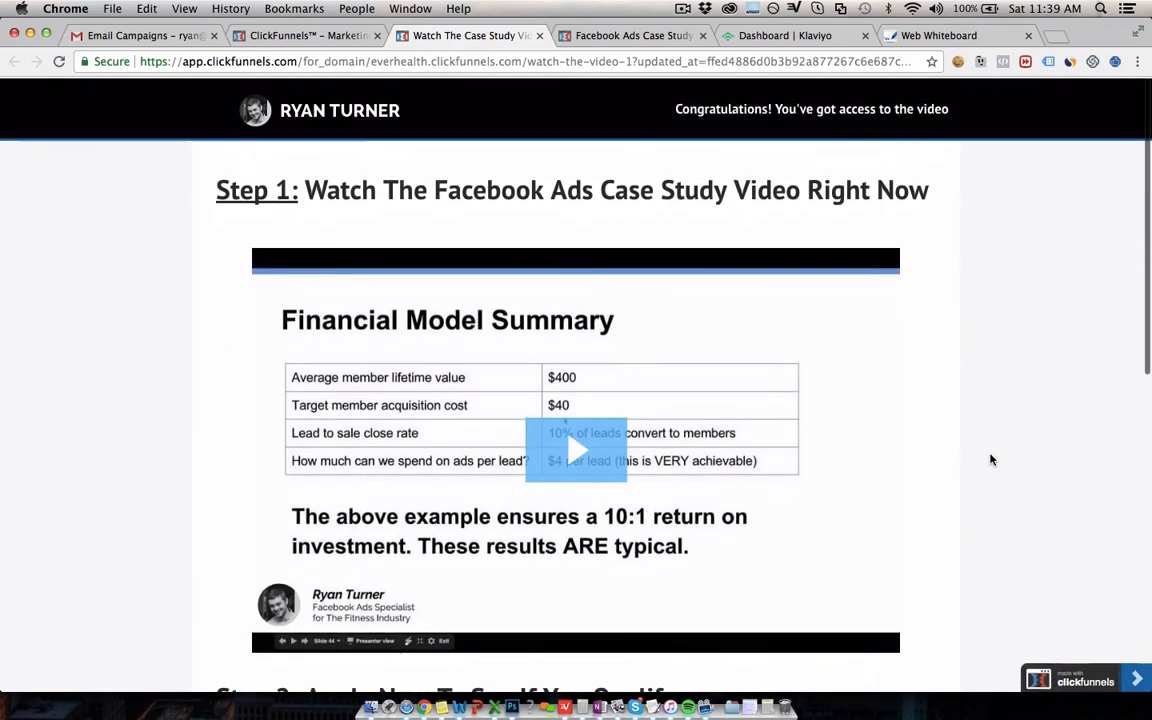
scroll(702, 375, "down", 5)
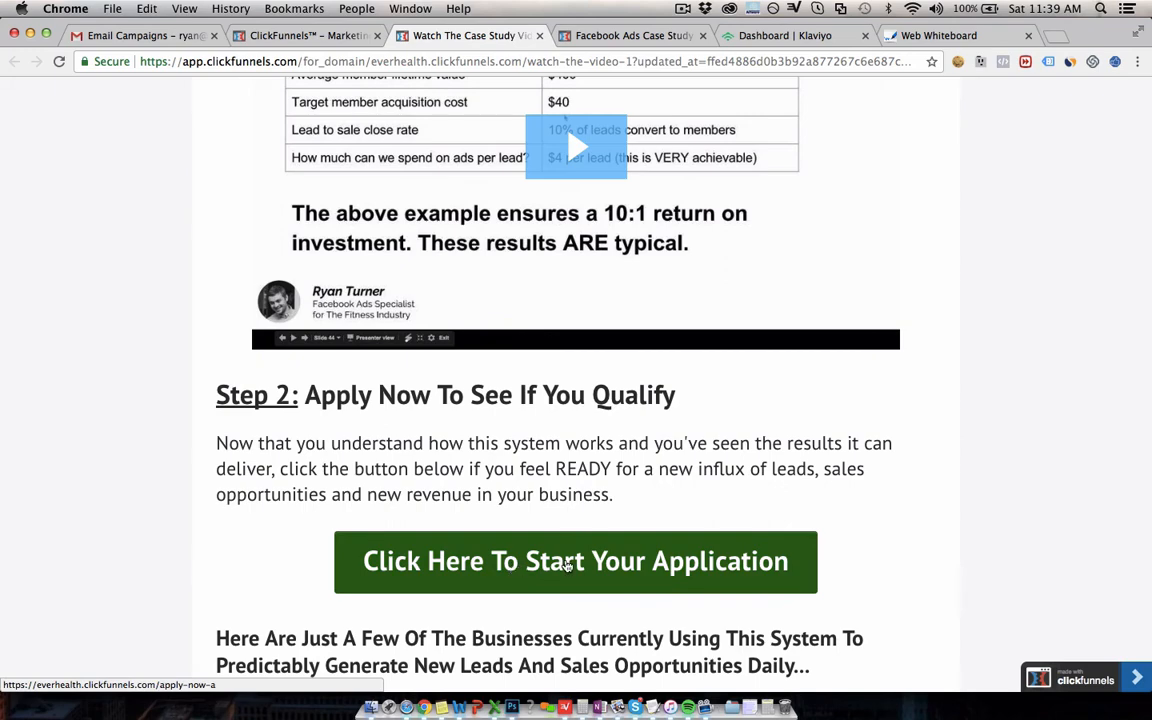
left_click(539, 35)
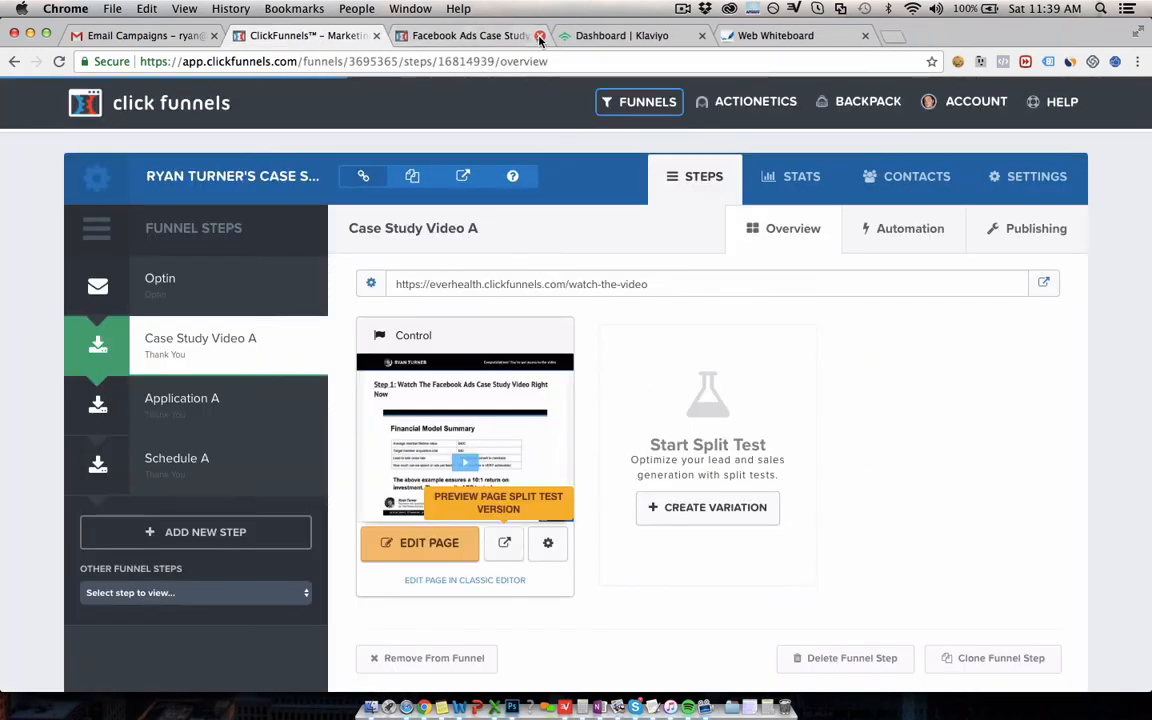
Preview the Control page of the Application A funnel step and skim through its application form
left_click(200, 402)
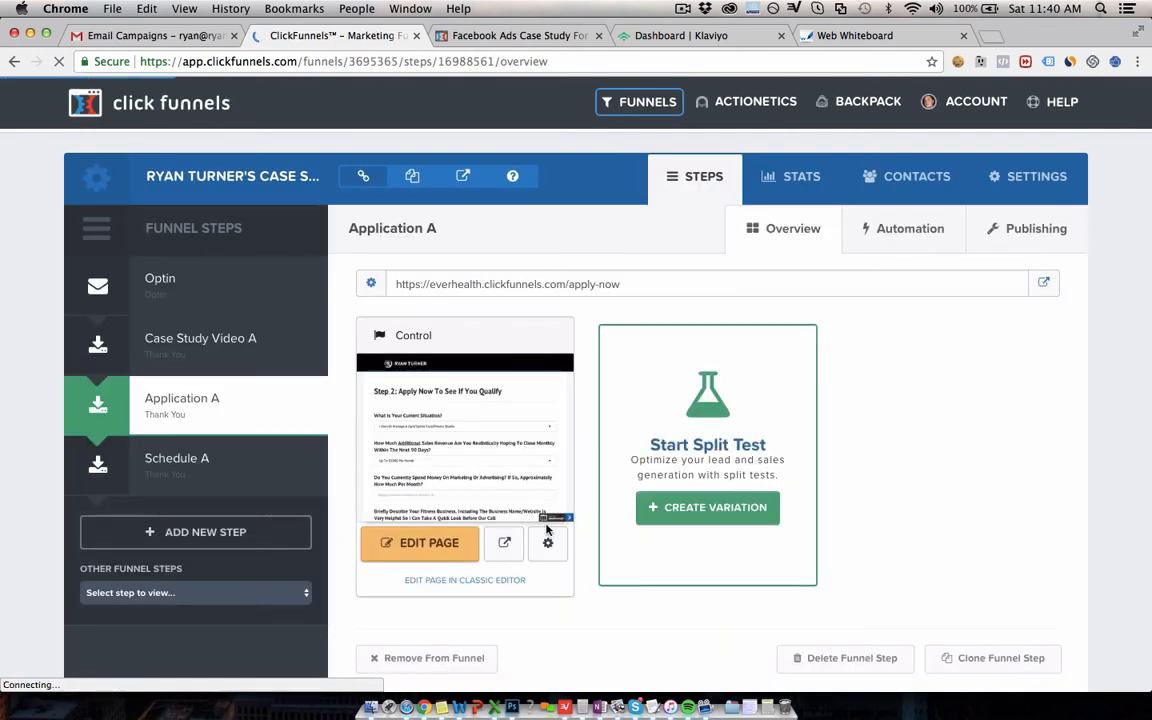
left_click(504, 542)
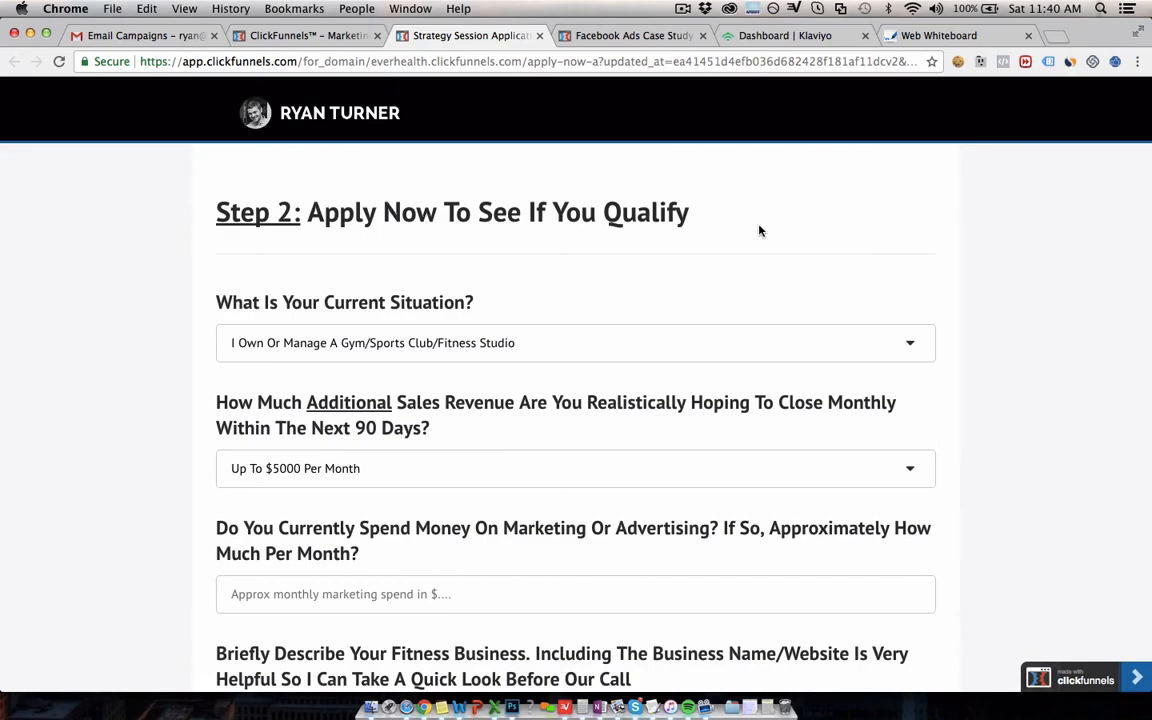
scroll(694, 437, "down", 3)
scroll(693, 437, "down", 14)
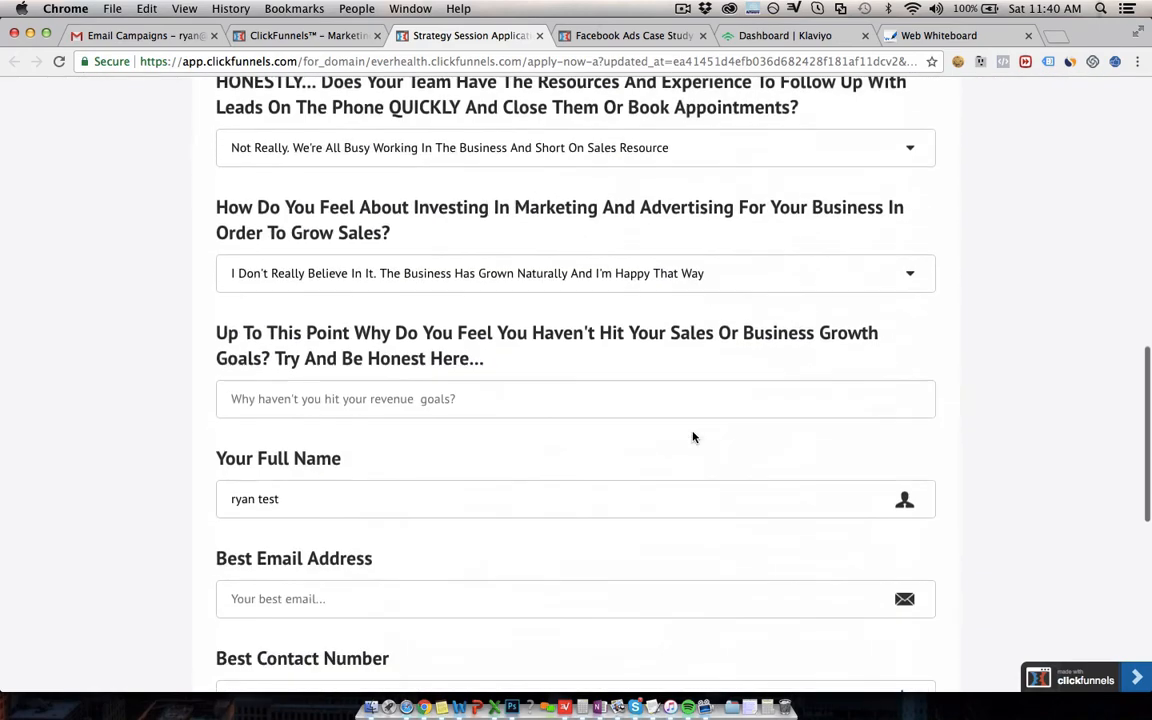
scroll(690, 437, "up", 10)
scroll(693, 432, "up", 7)
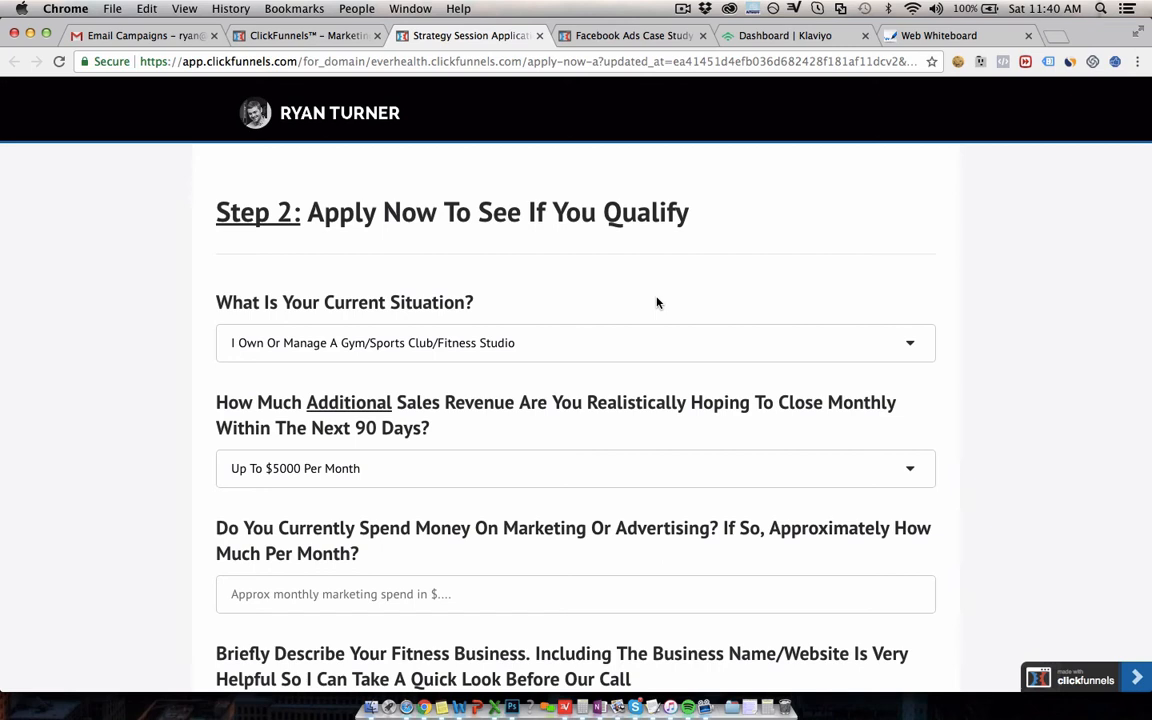
View the answer choices for the "What Is Your Current Situation?" question without changing the selection
left_click(540, 344)
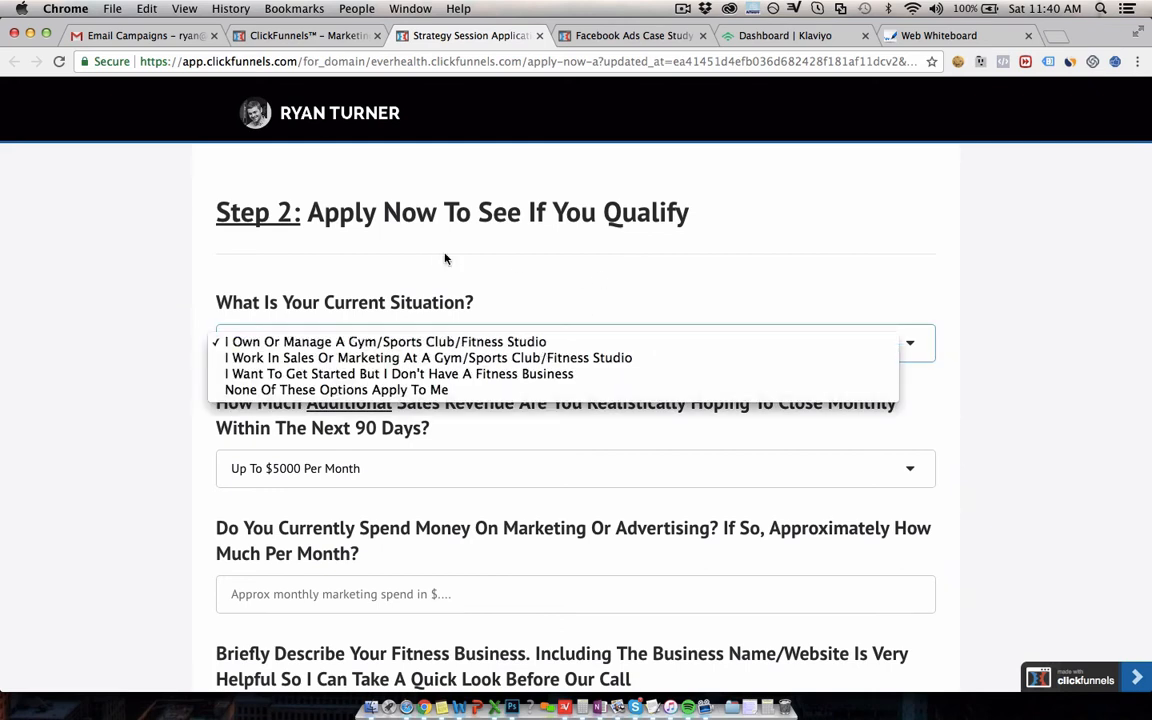
left_click(580, 272)
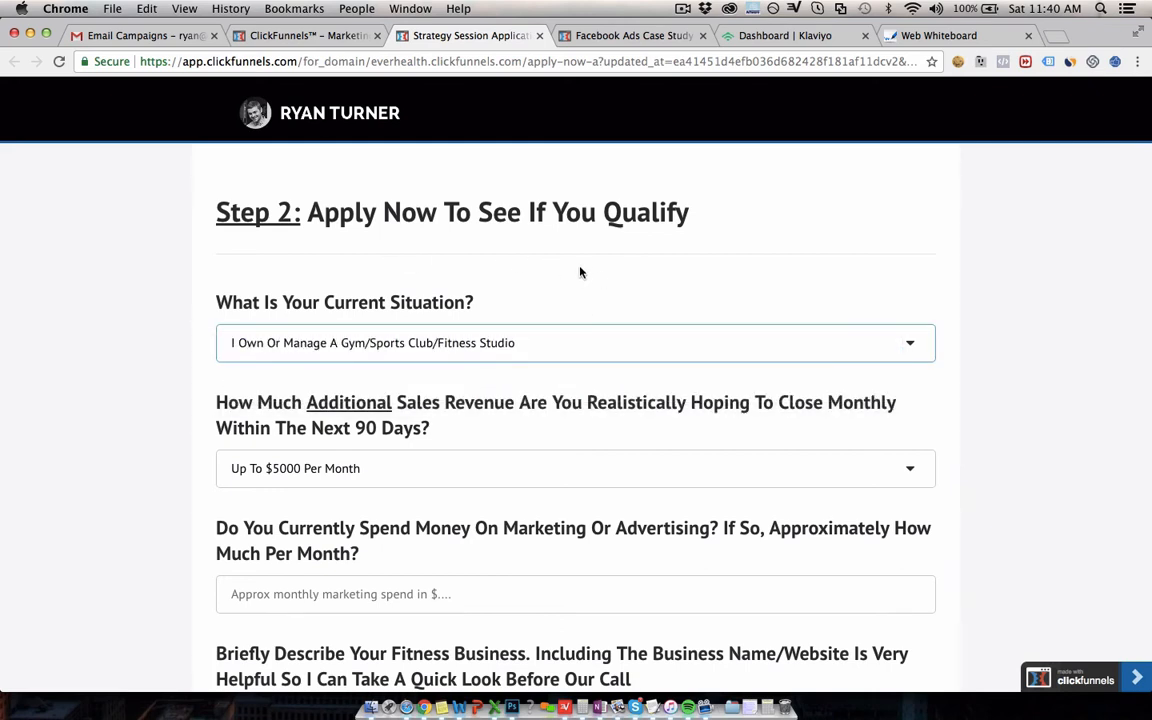
left_click(358, 341)
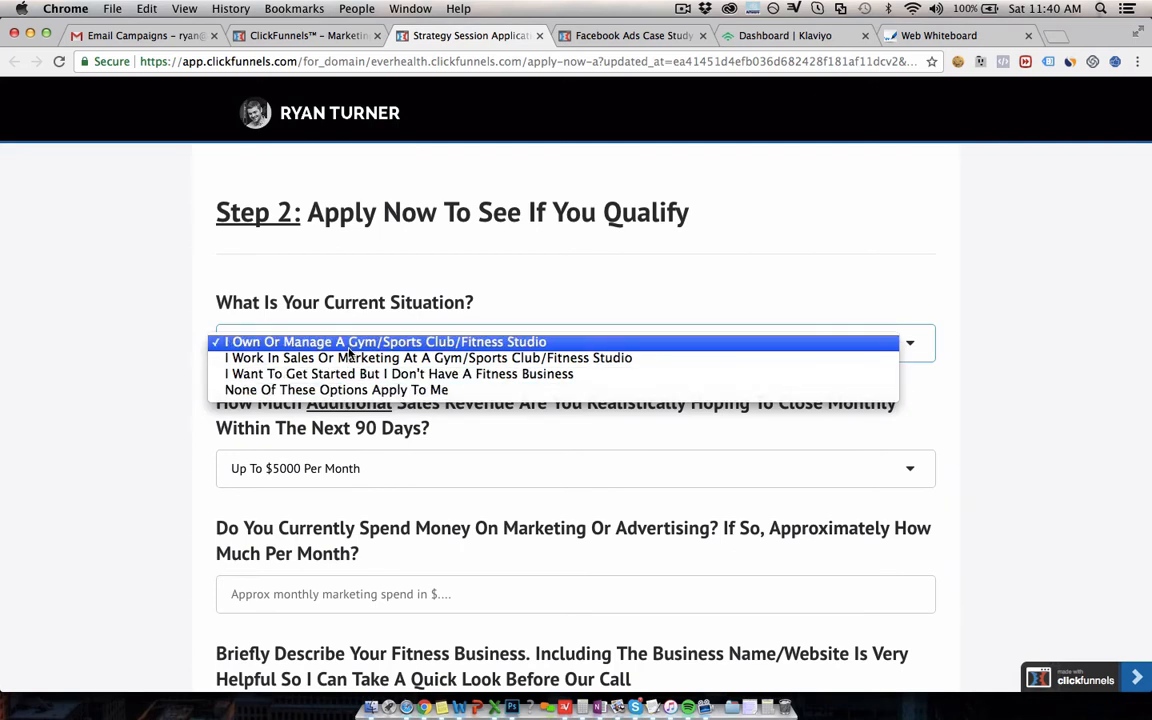
left_click(649, 311)
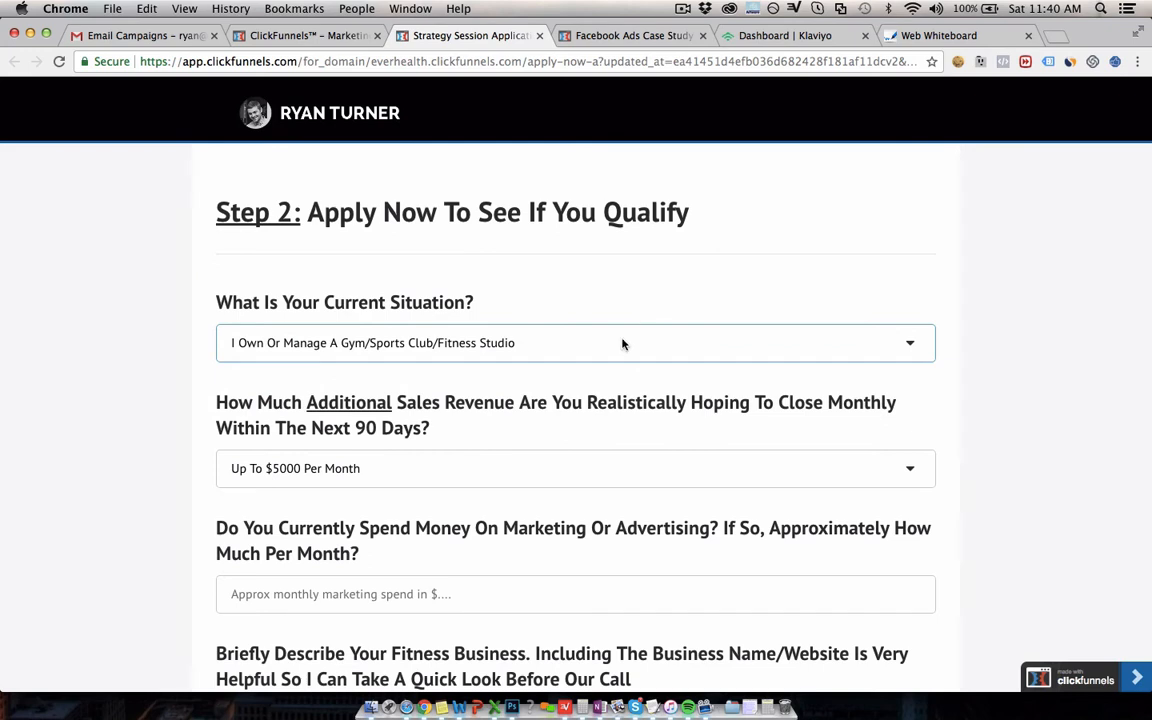
View the answer choices for the additional monthly sales revenue question without changing the selection
scroll(600, 405, "down", 2)
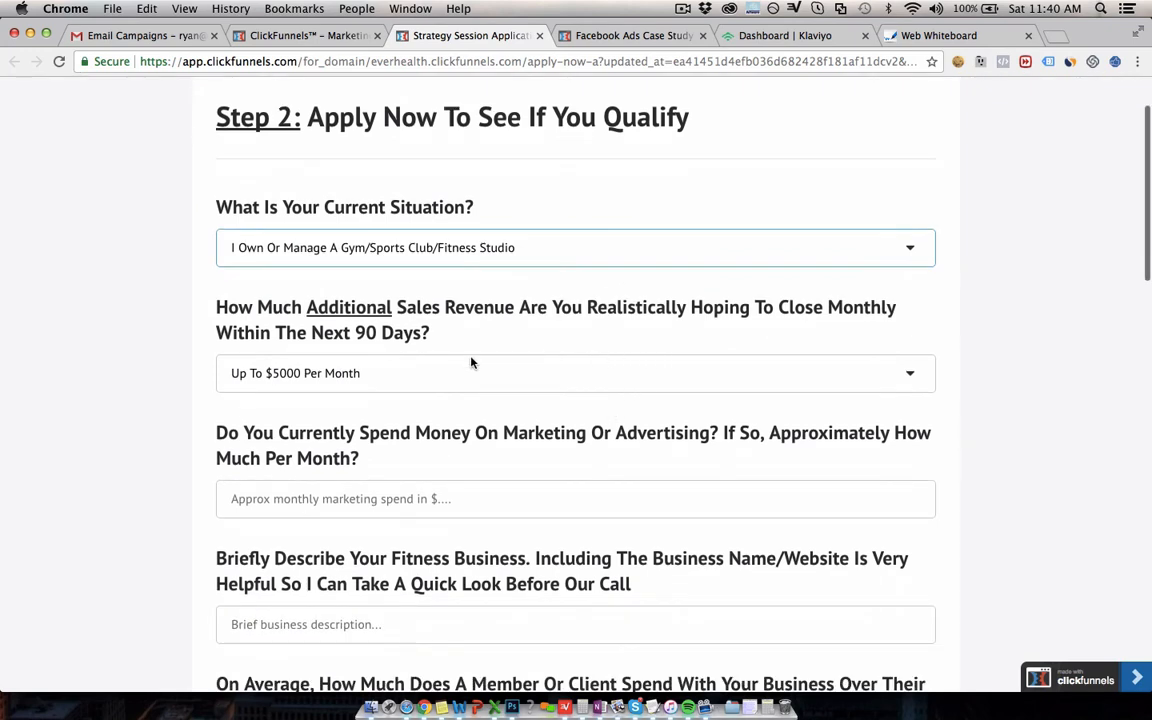
left_click(450, 383)
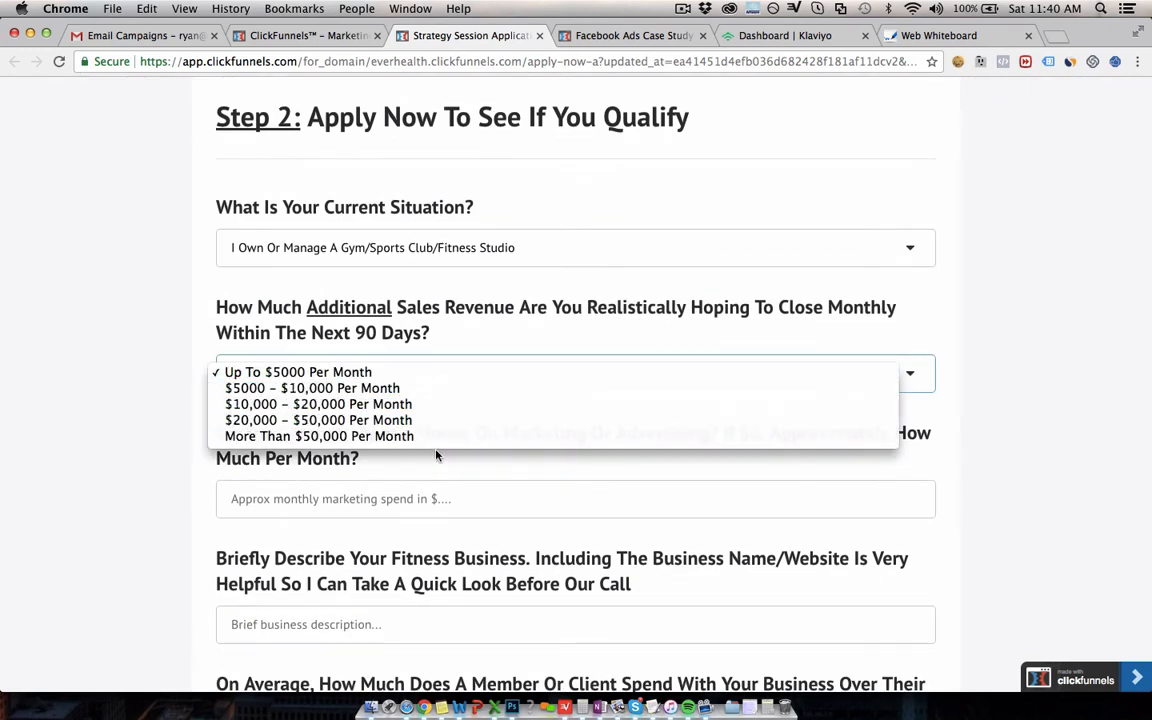
left_click(517, 335)
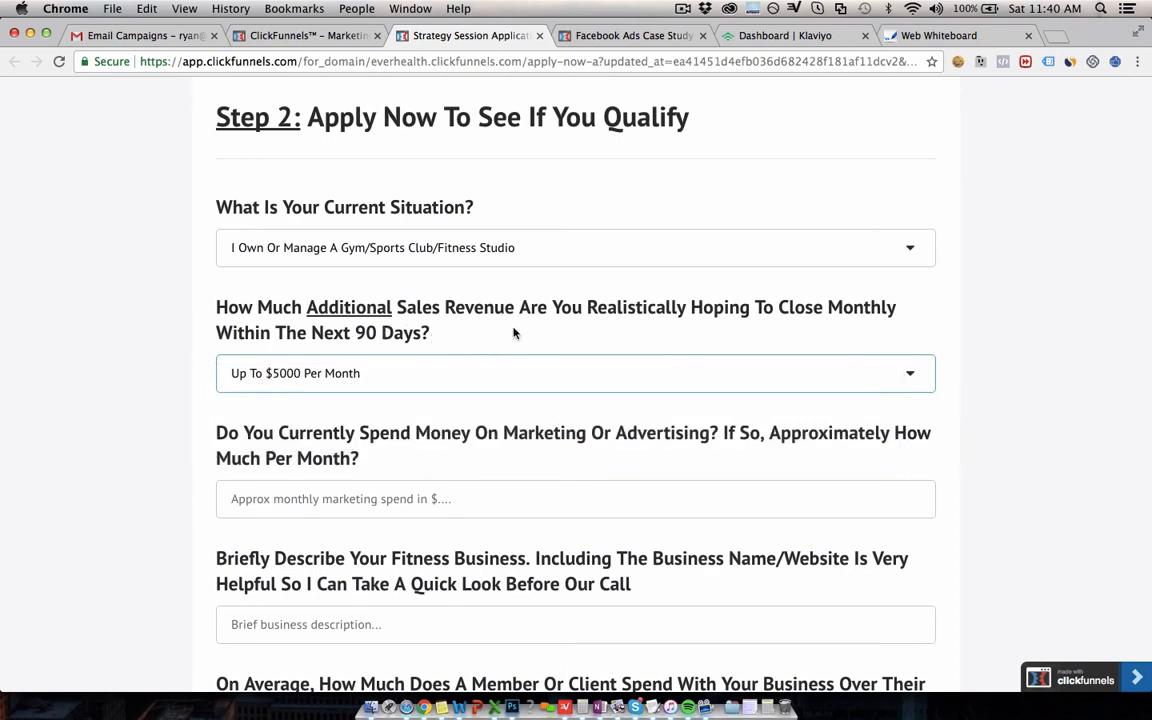
left_click(514, 333)
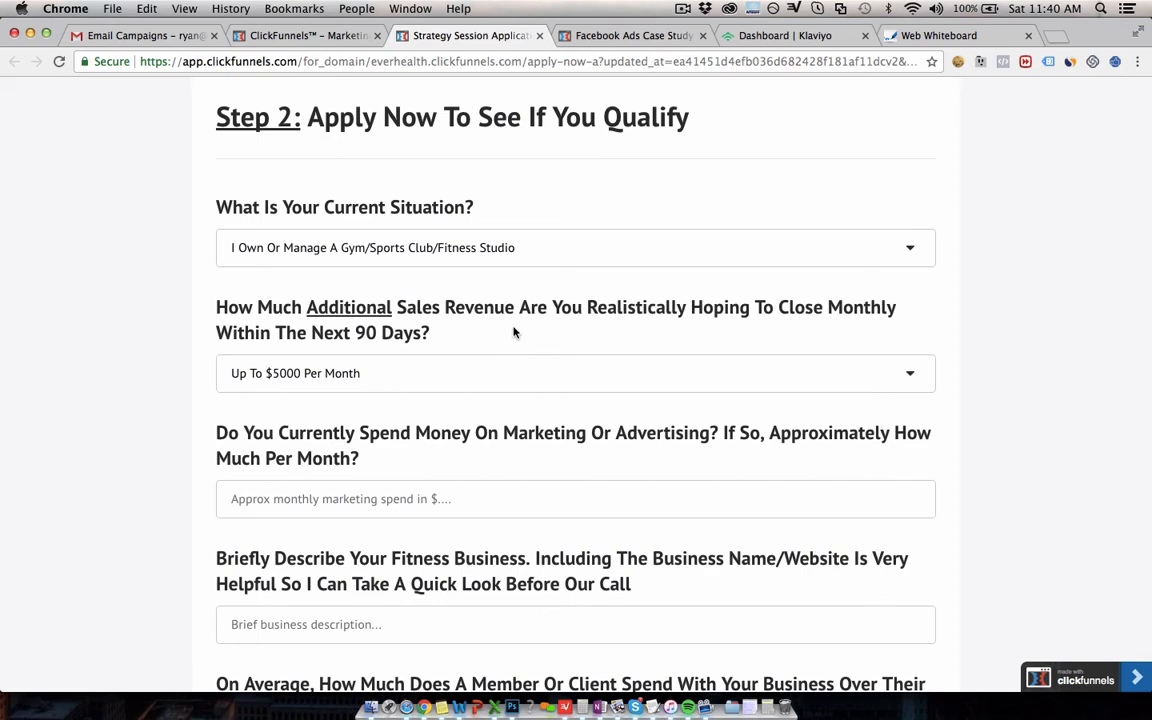
left_click(430, 362)
left_click(461, 346)
Review the application form's questions about monthly marketing spend and the fitness business description, leaving both fields empty
scroll(461, 346, "down", 2)
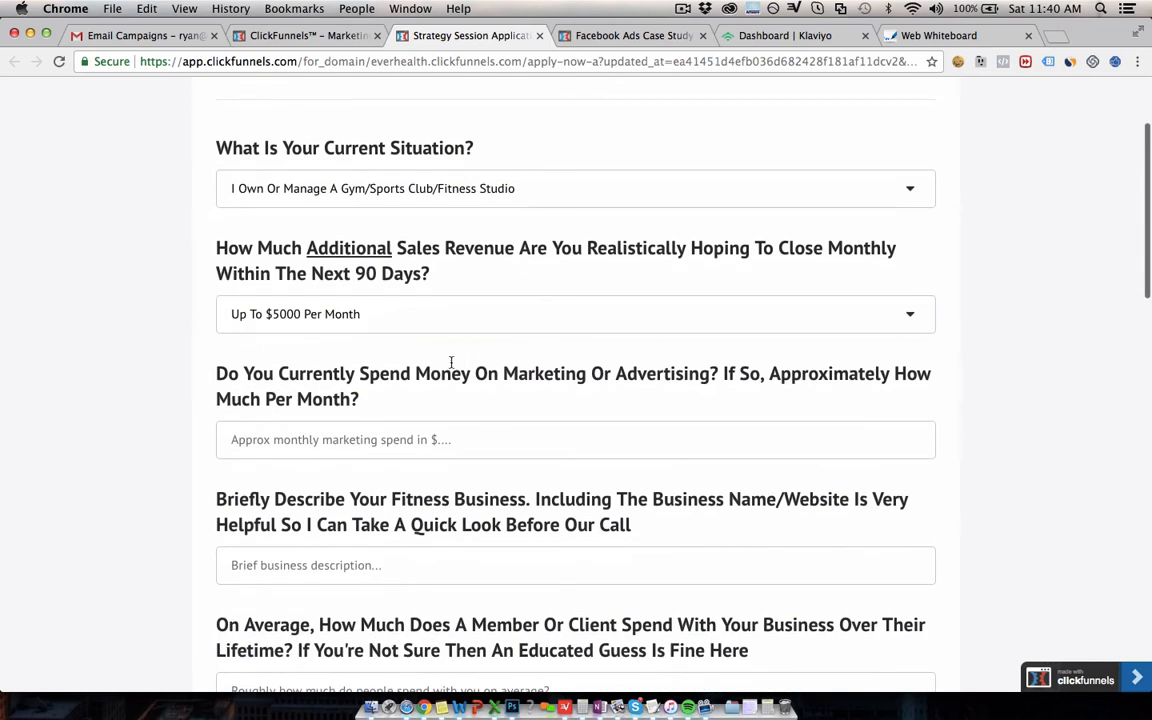
left_click_drag(450, 373, 555, 373)
left_click(549, 373)
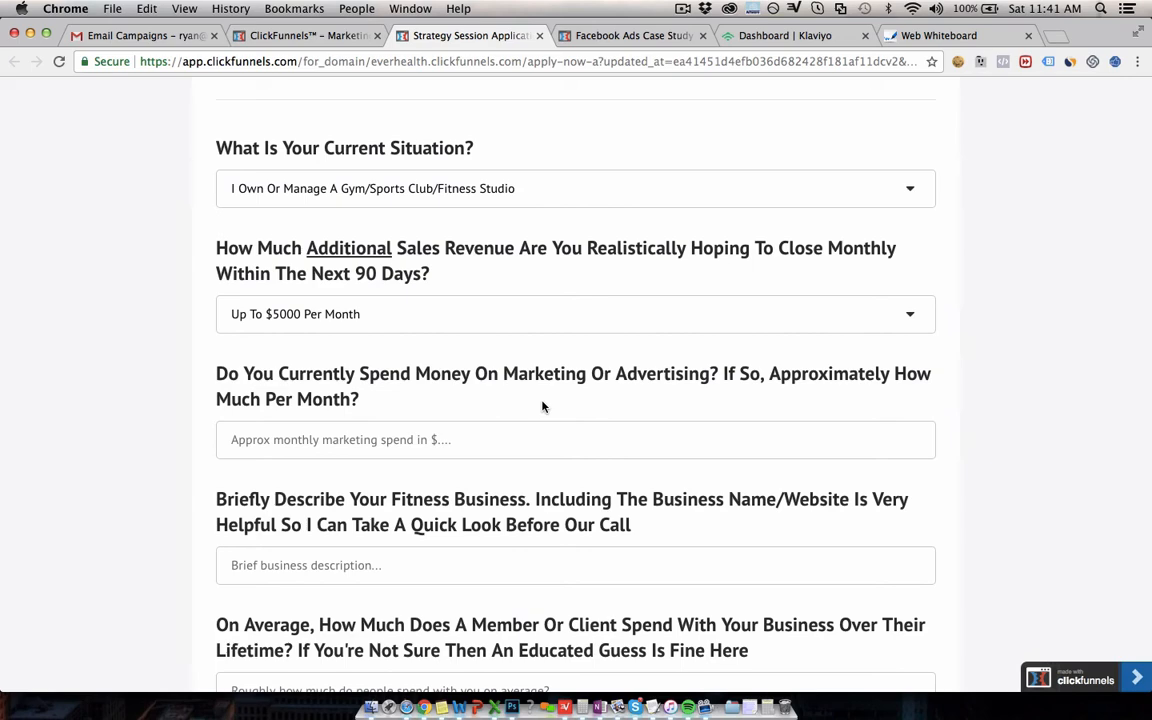
scroll(540, 420, "down", 3)
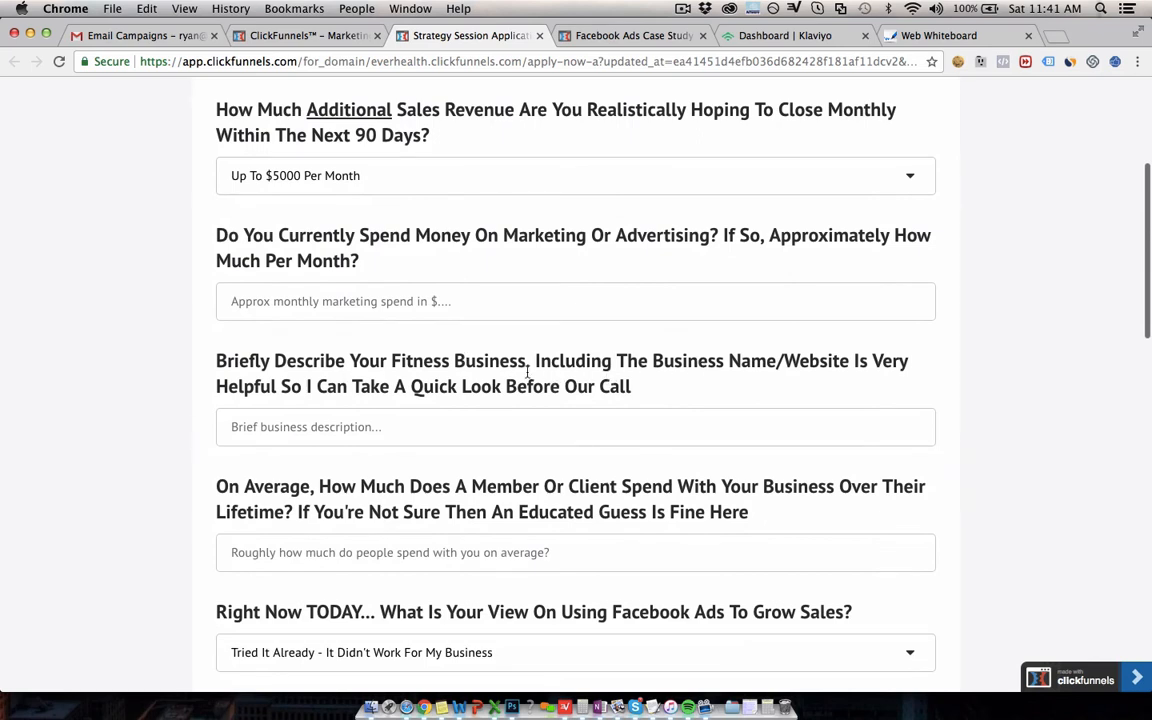
left_click(422, 418)
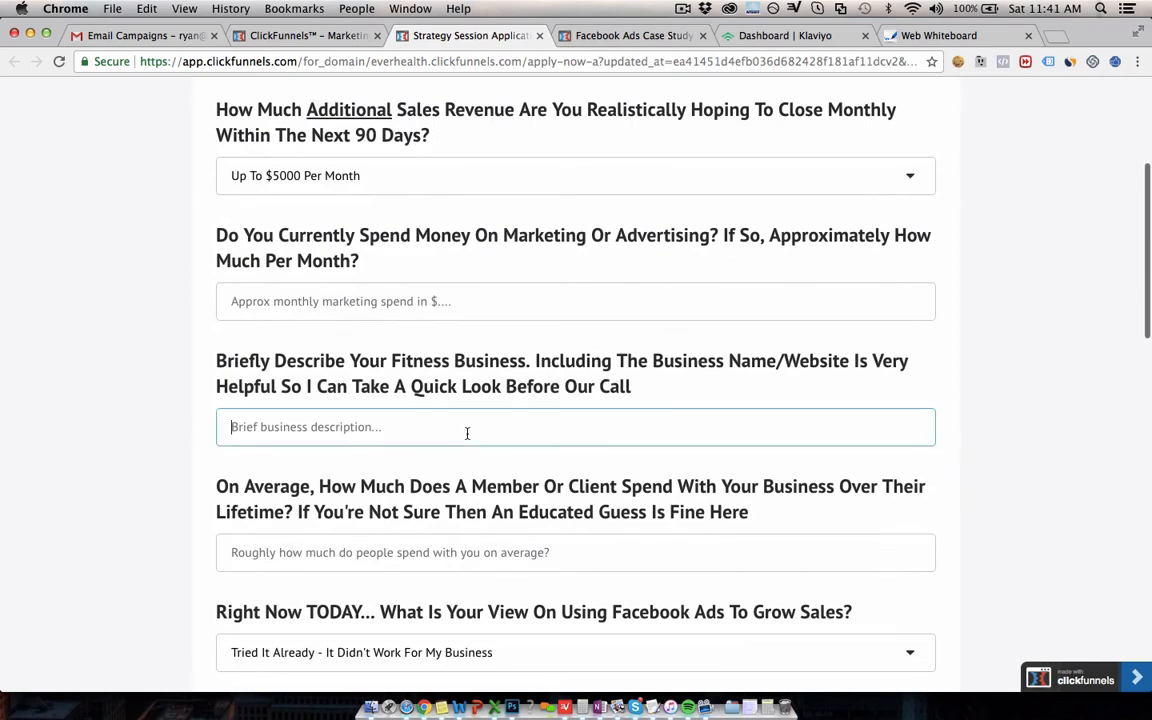
left_click(712, 382)
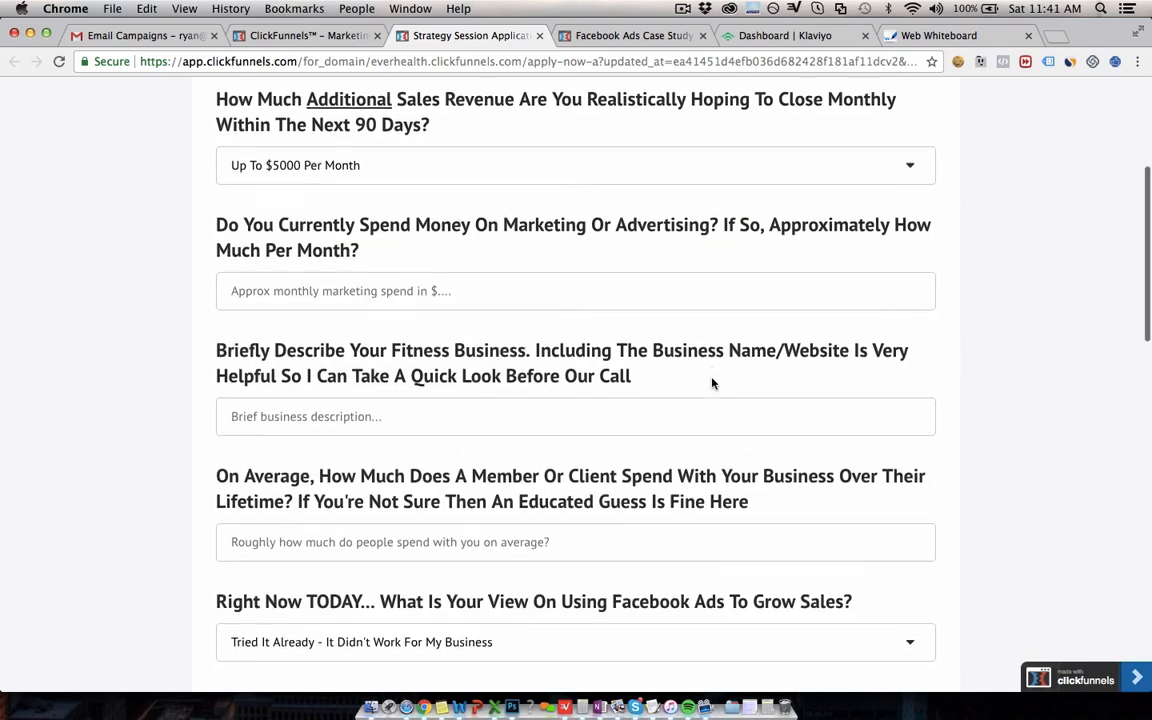
Review the question about average member or client lifetime spend, leaving its field empty
scroll(712, 382, "down", 5)
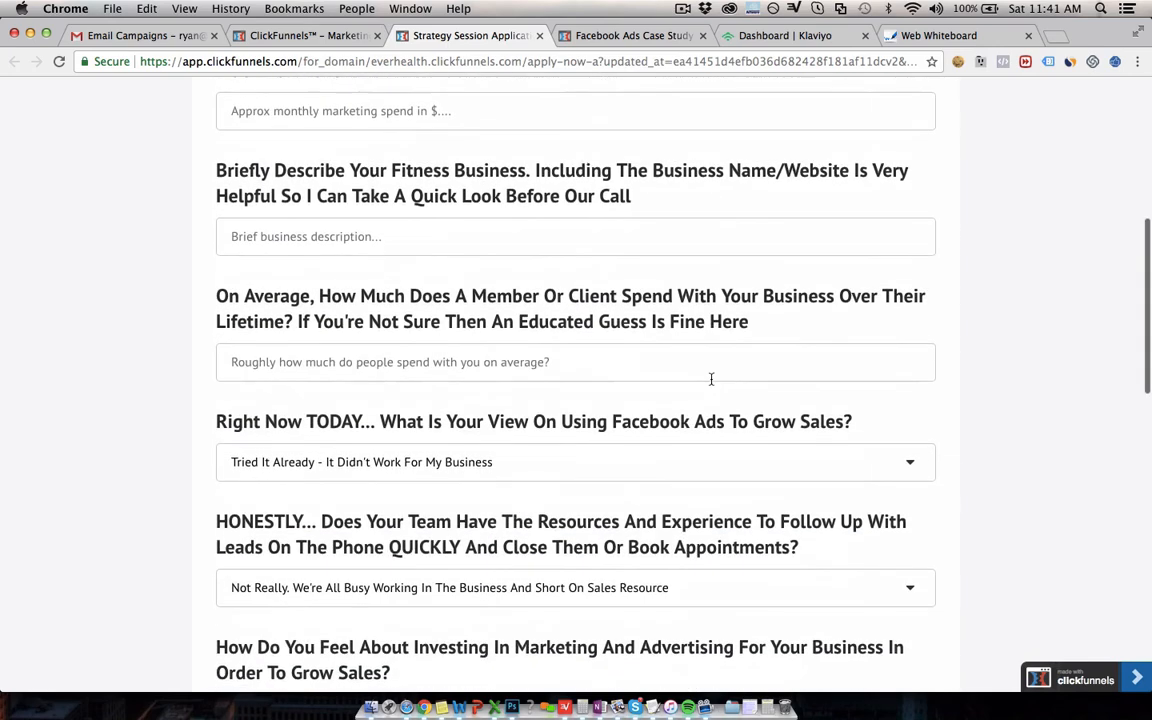
left_click(358, 362)
left_click(395, 330)
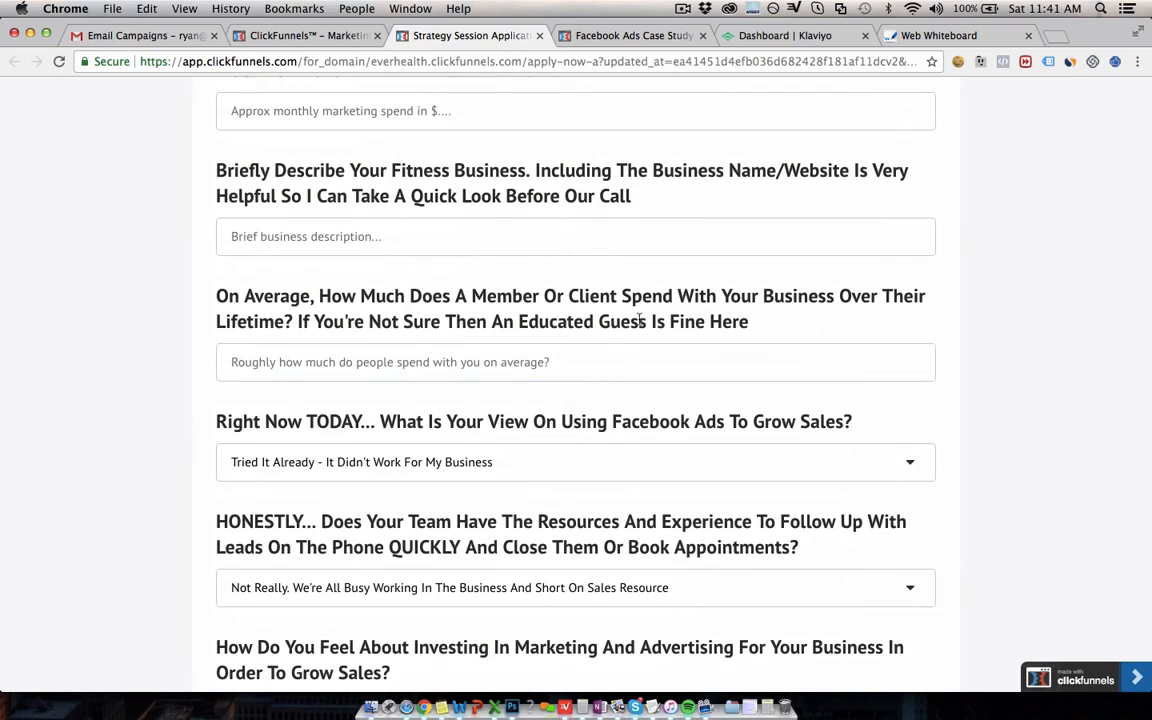
View the answer choices for the question about using Facebook Ads to grow sales, without picking another one
scroll(637, 319, "down", 3)
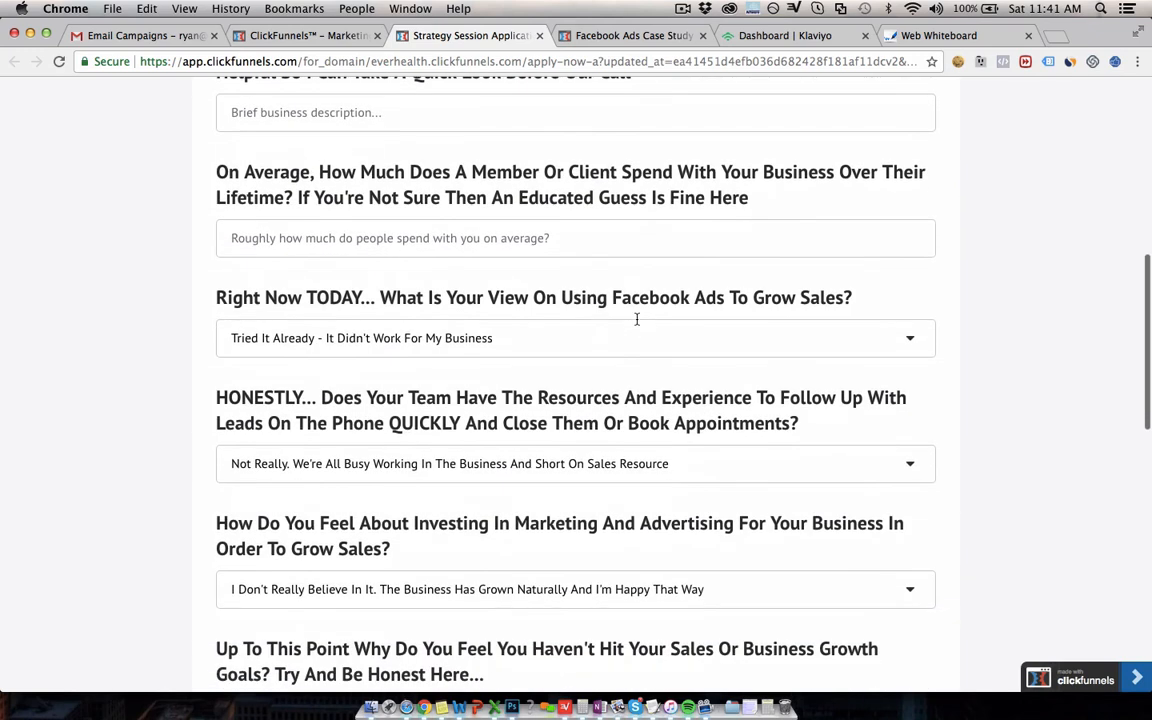
left_click(524, 337)
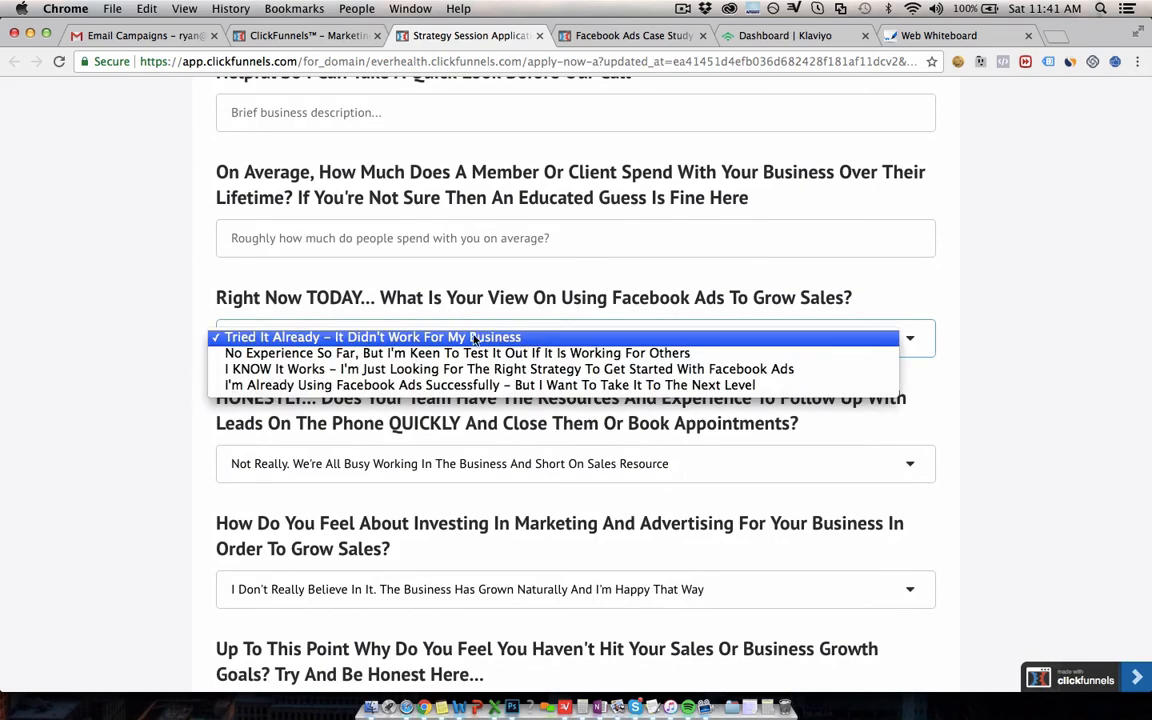
left_click(601, 279)
View the answer choices for the question on the team's resources to follow up with leads by phone, without picking another one
scroll(601, 278, "down", 2)
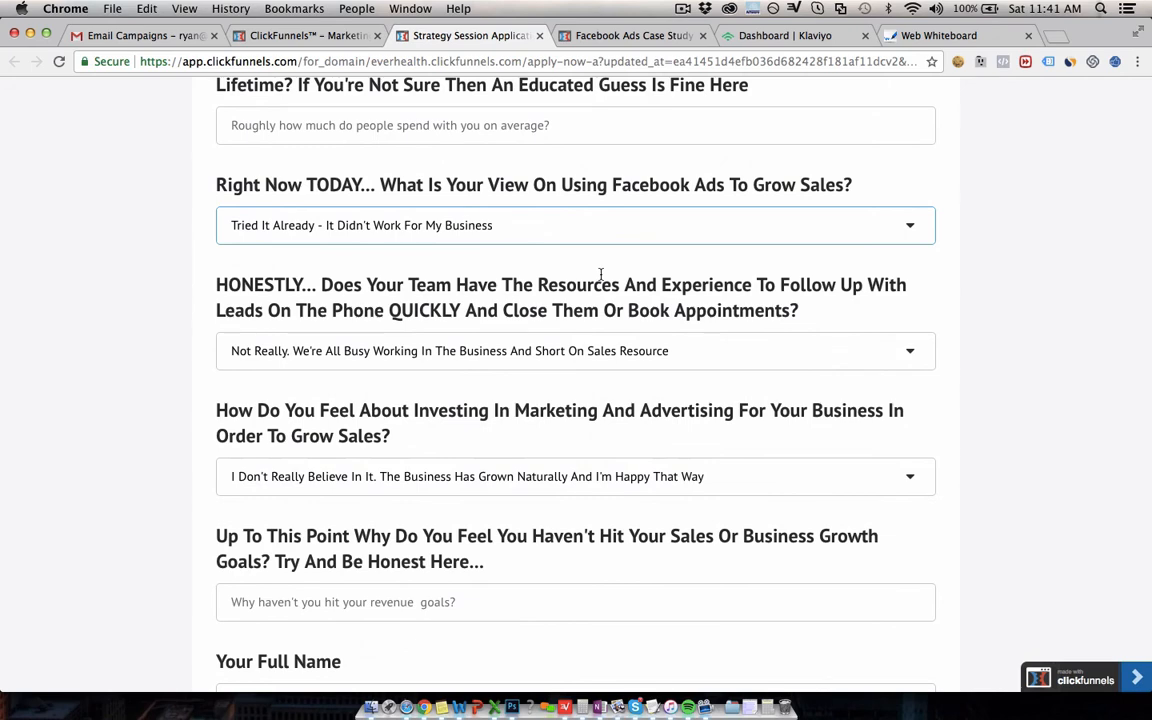
left_click(527, 352)
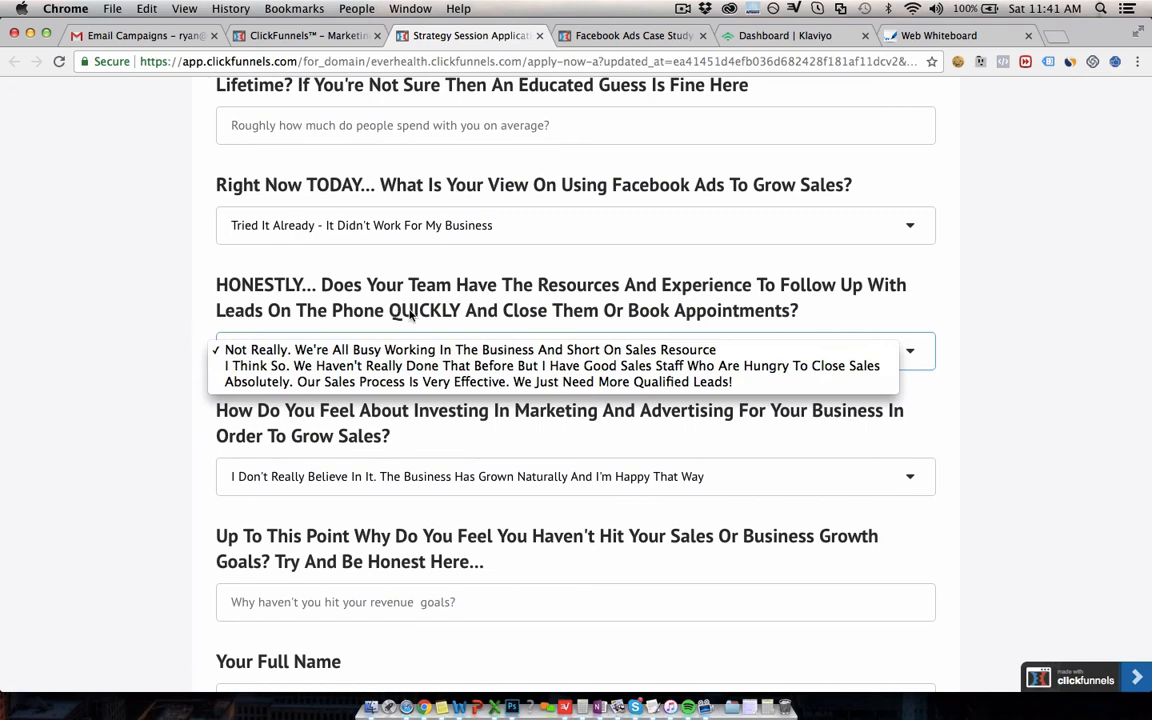
left_click(373, 284)
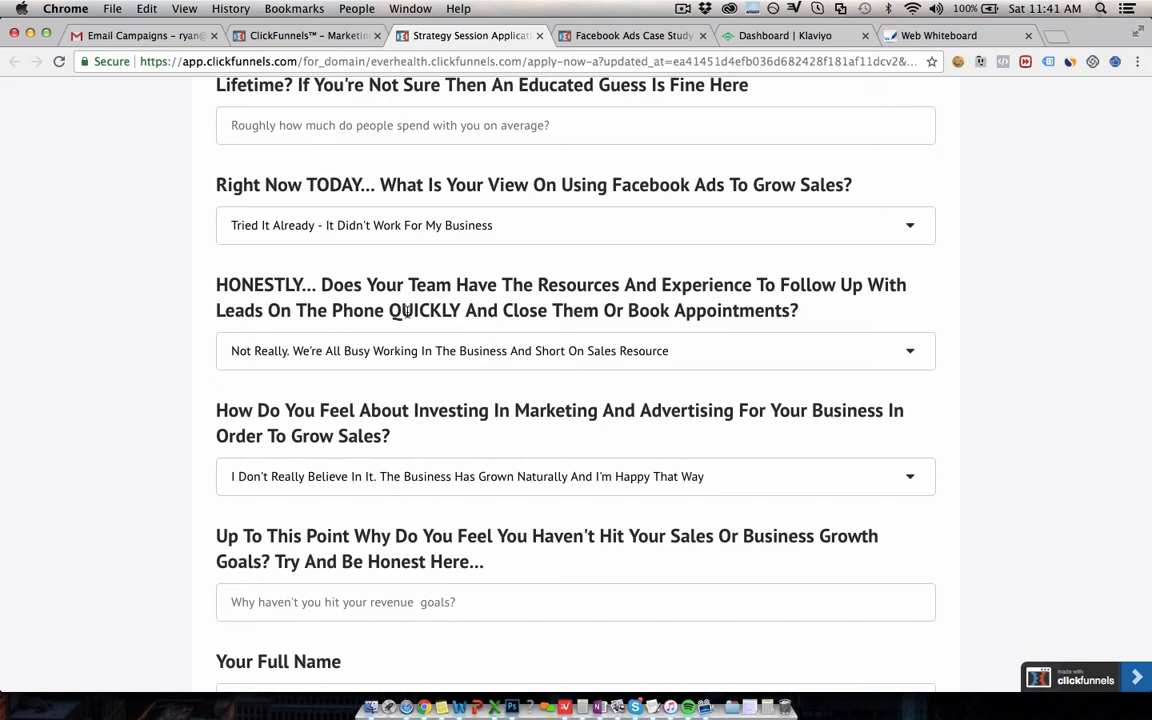
left_click(410, 338)
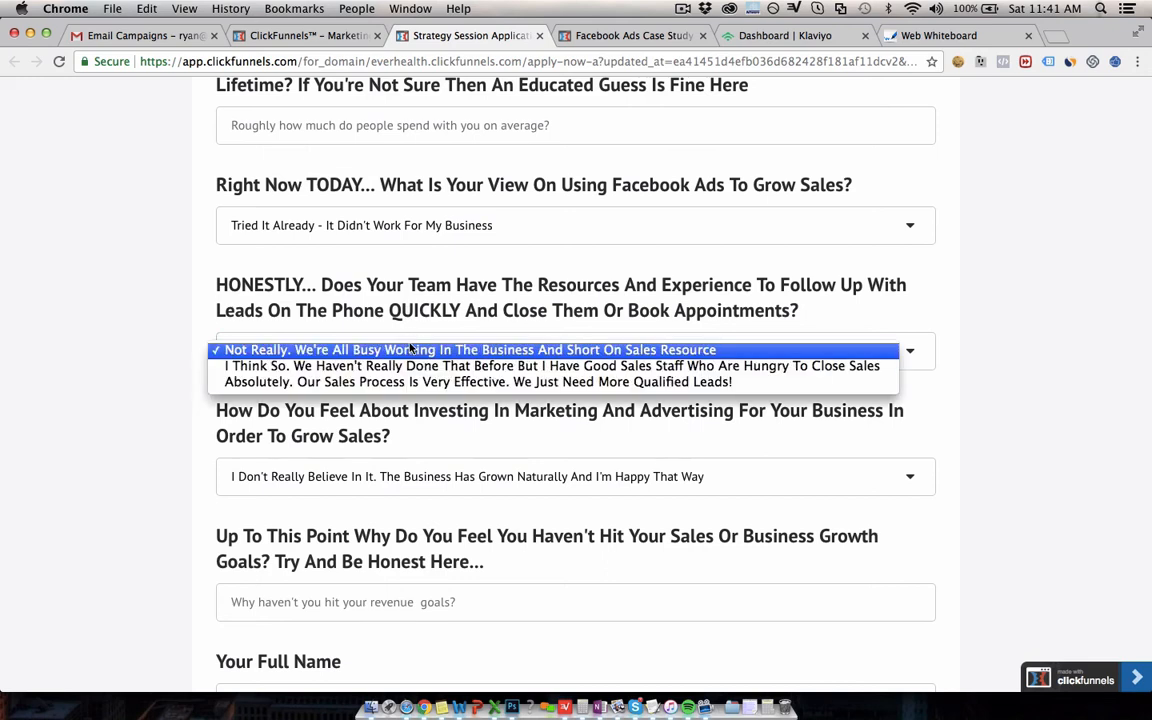
left_click(398, 306)
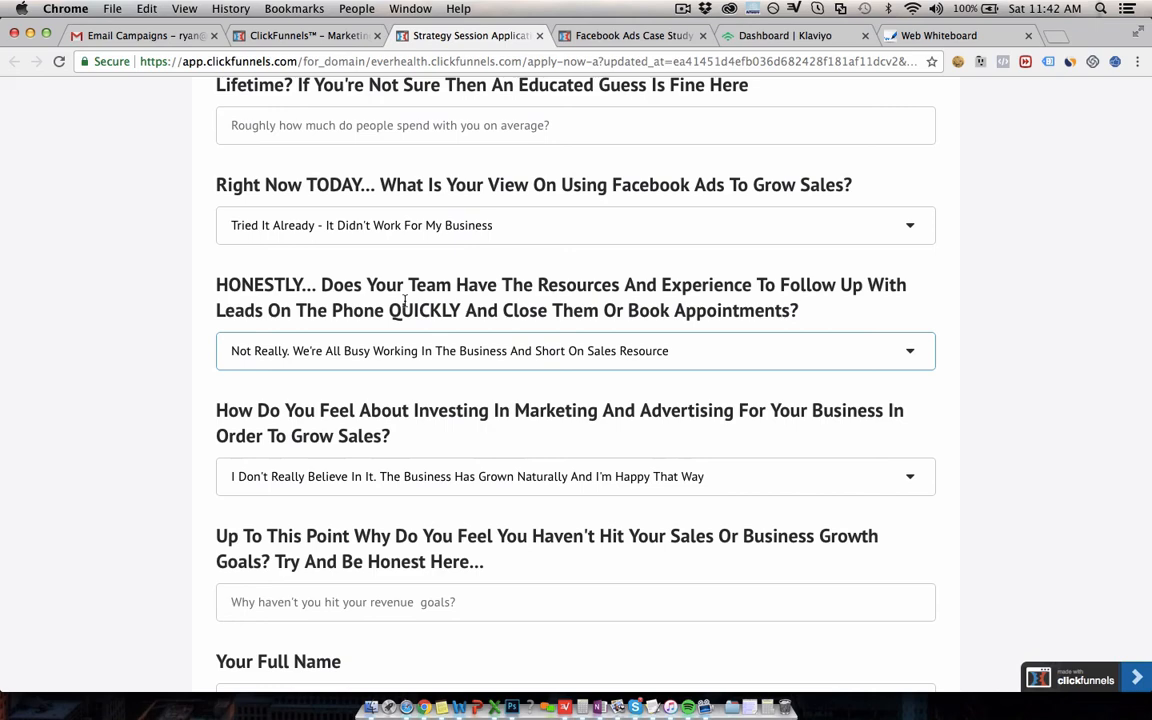
View the answer choices for the question about investing in marketing and advertising, without picking another one
scroll(412, 351, "down", 3)
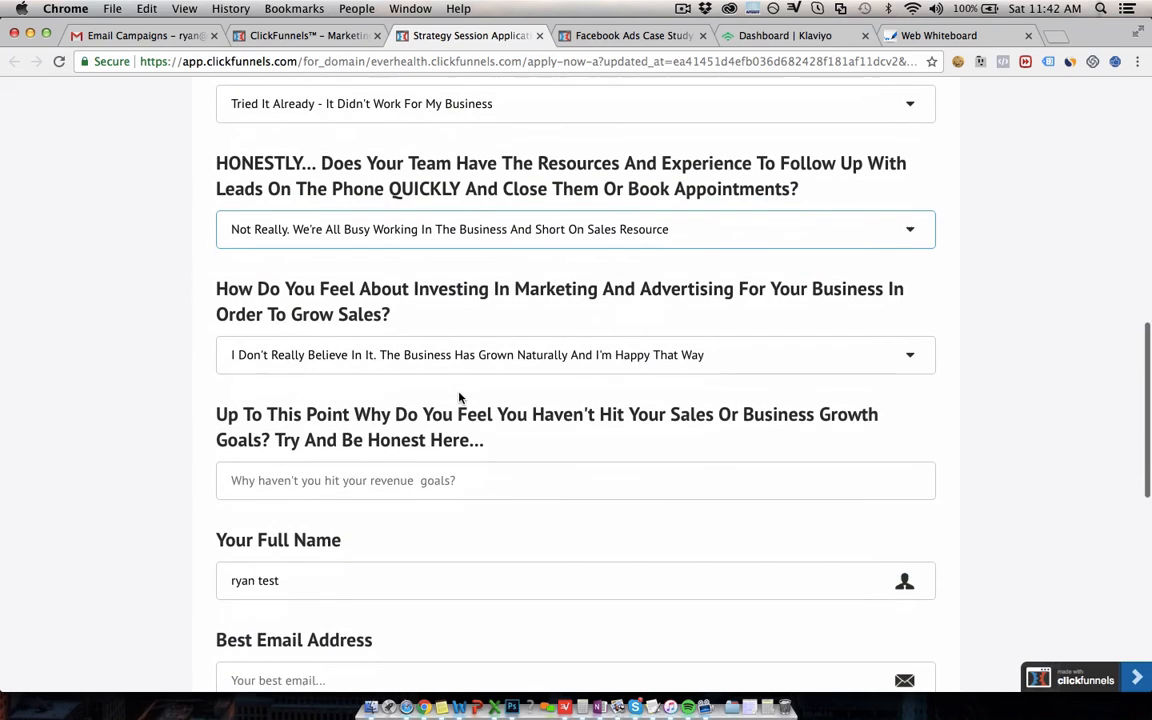
left_click(390, 357)
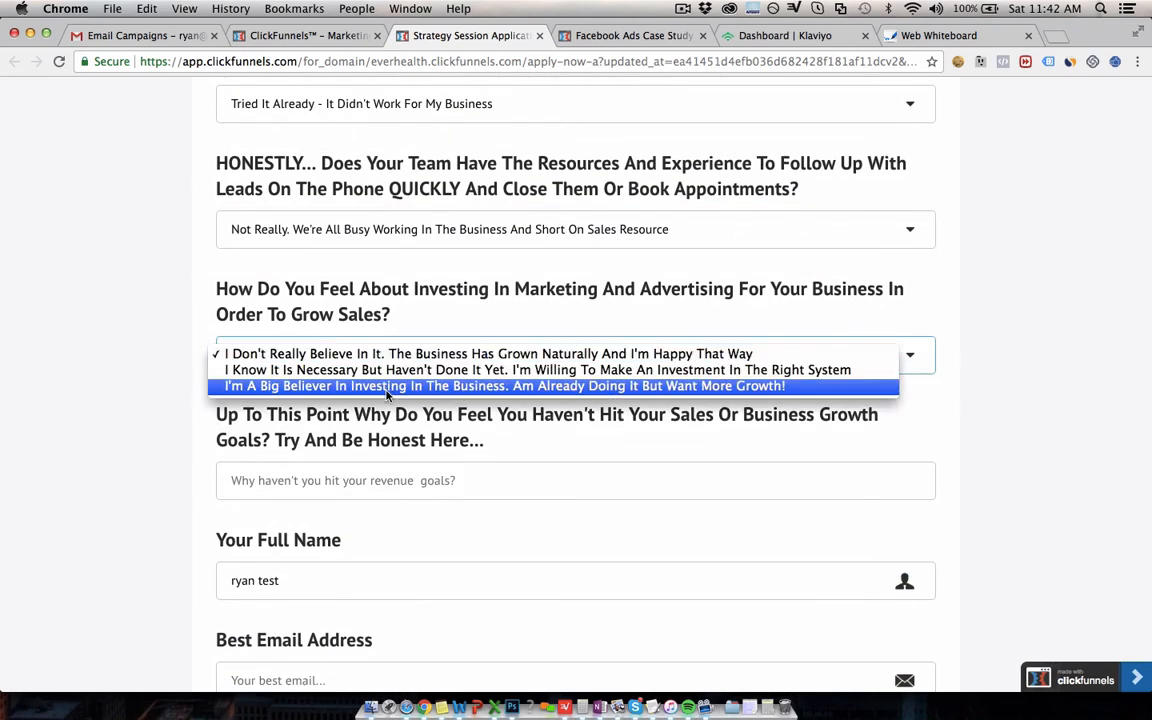
left_click(447, 319)
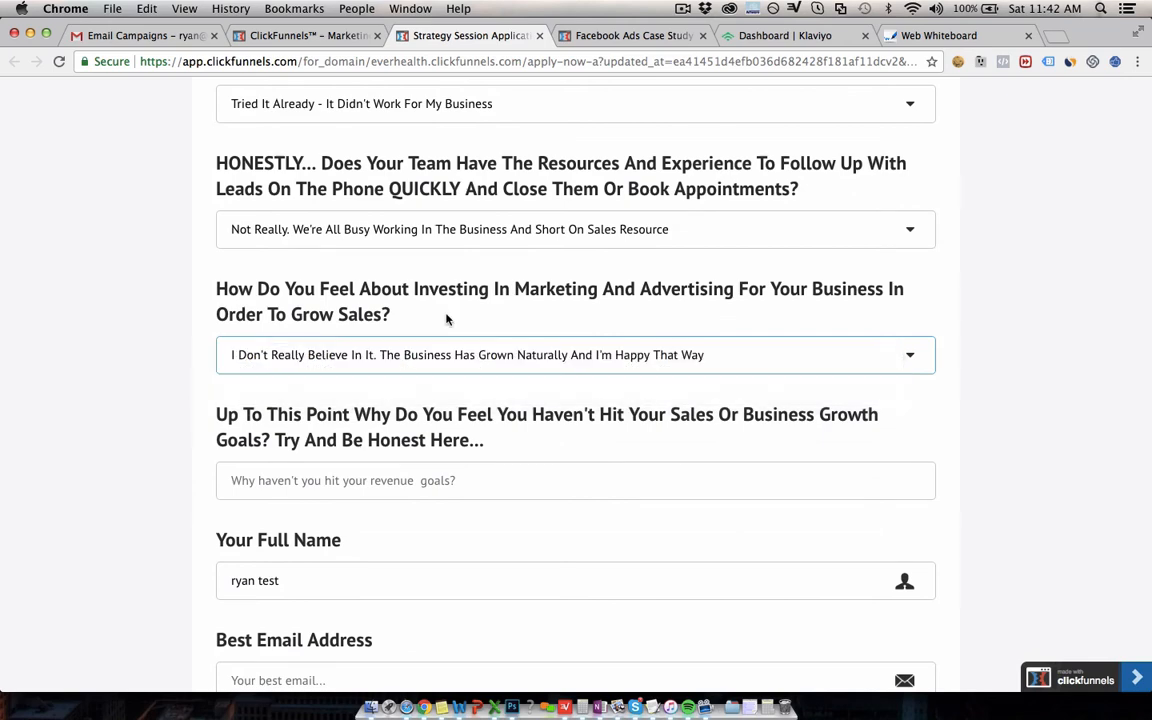
Review the question on why sales or business growth goals haven't been hit, leaving its field empty
scroll(447, 320, "down", 2)
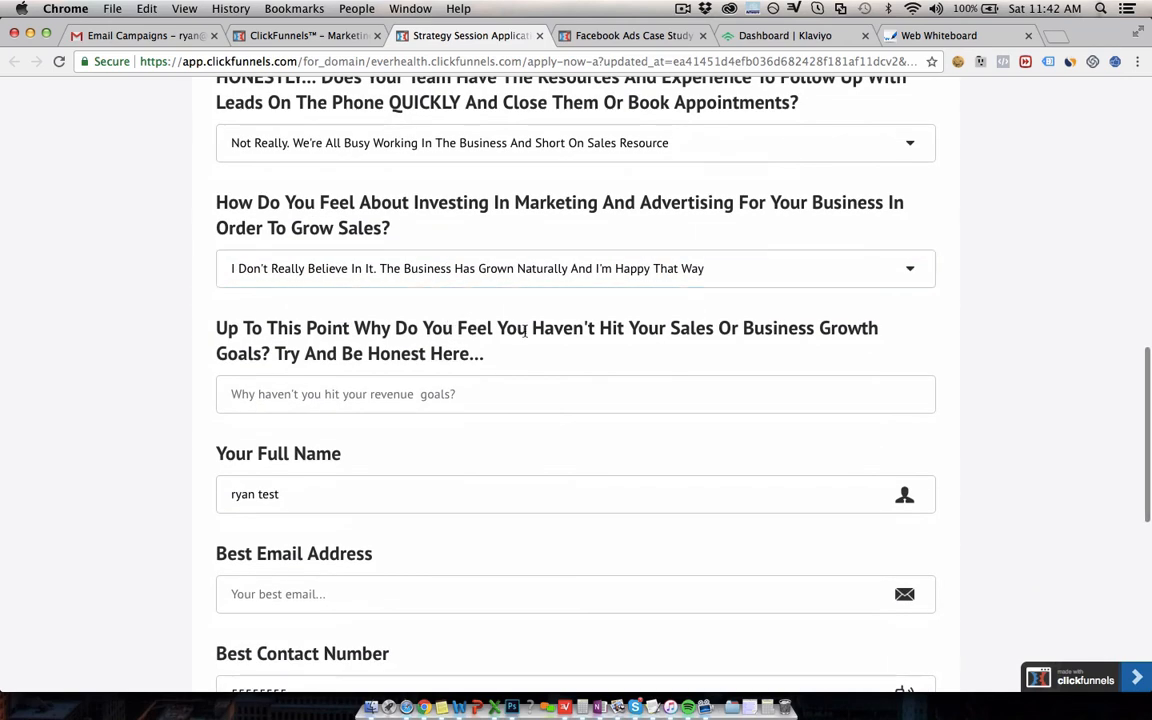
left_click(474, 393)
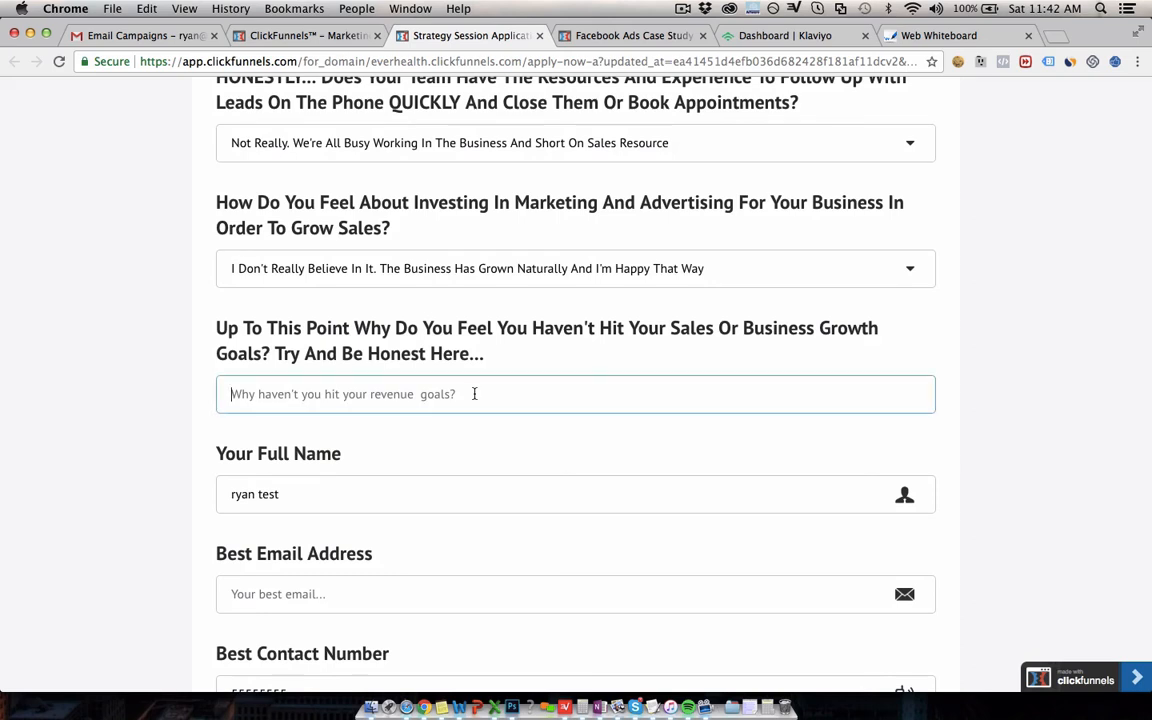
left_click(527, 367)
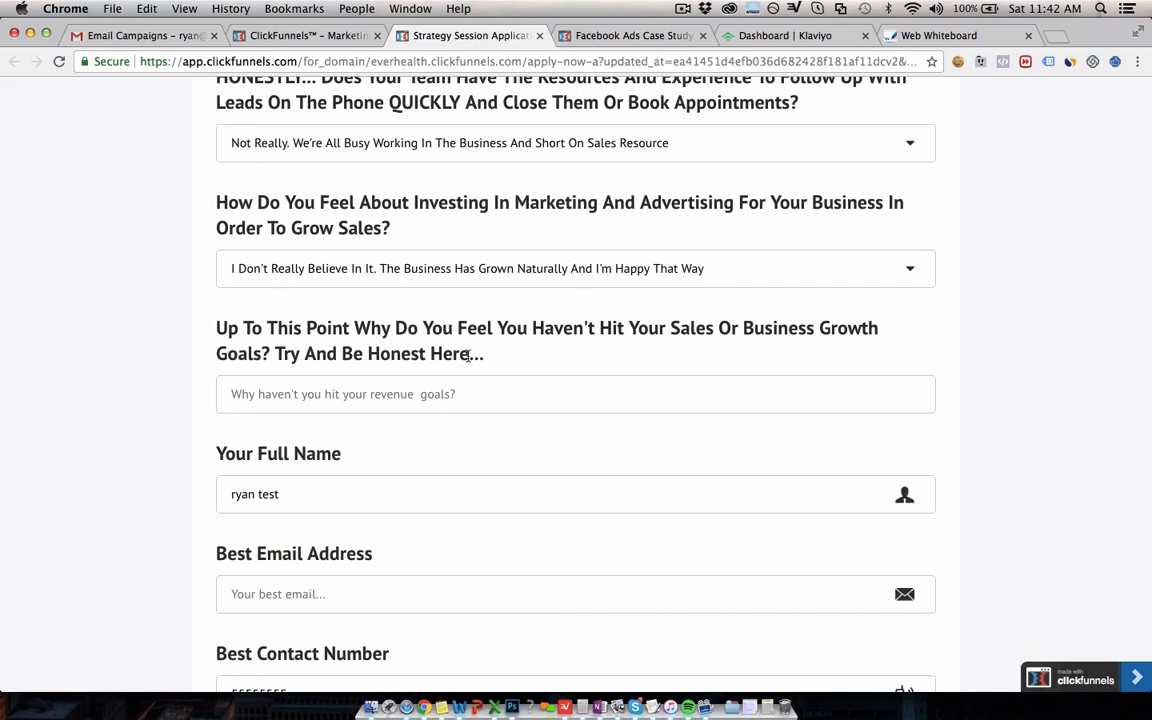
left_click(455, 393)
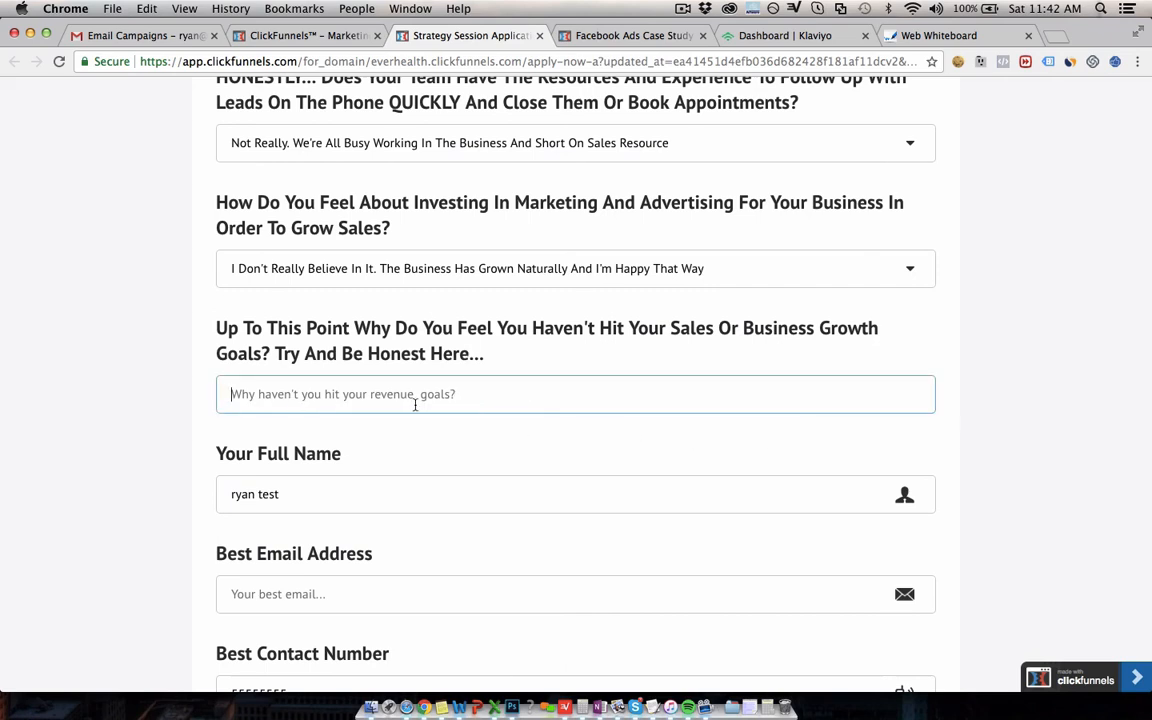
left_click(505, 367)
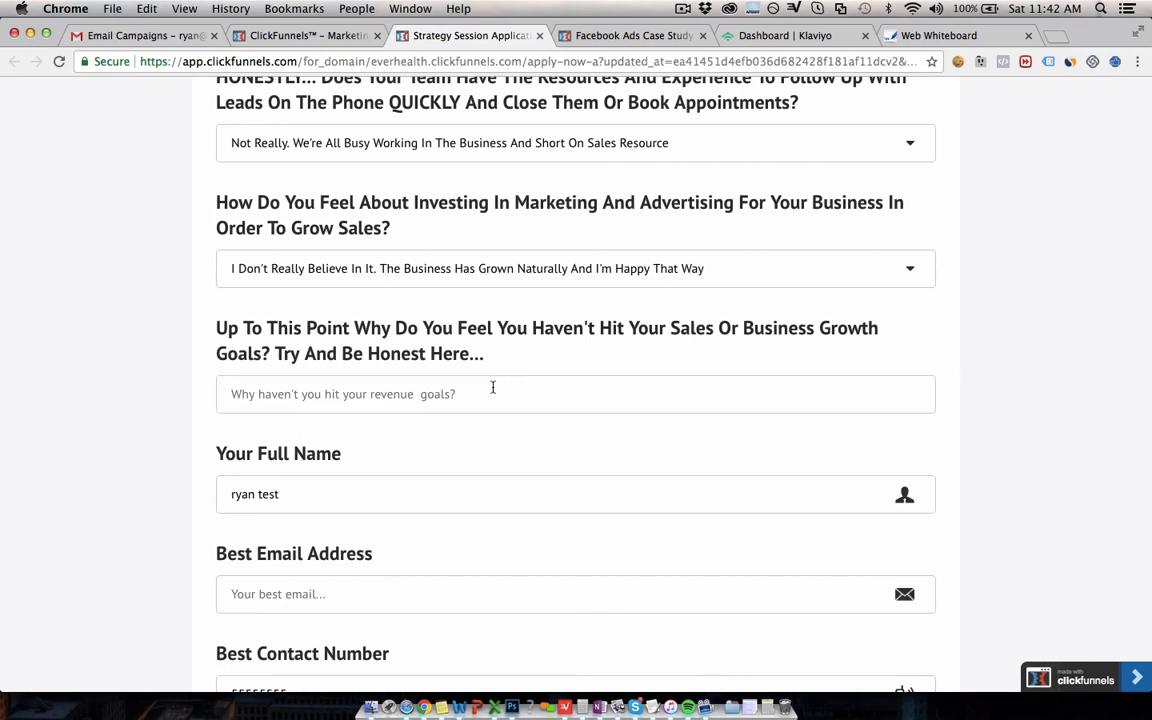
Review the application form's contact fields, submit button and client logos, and look over the whole form once more
scroll(576, 435, "down", 3)
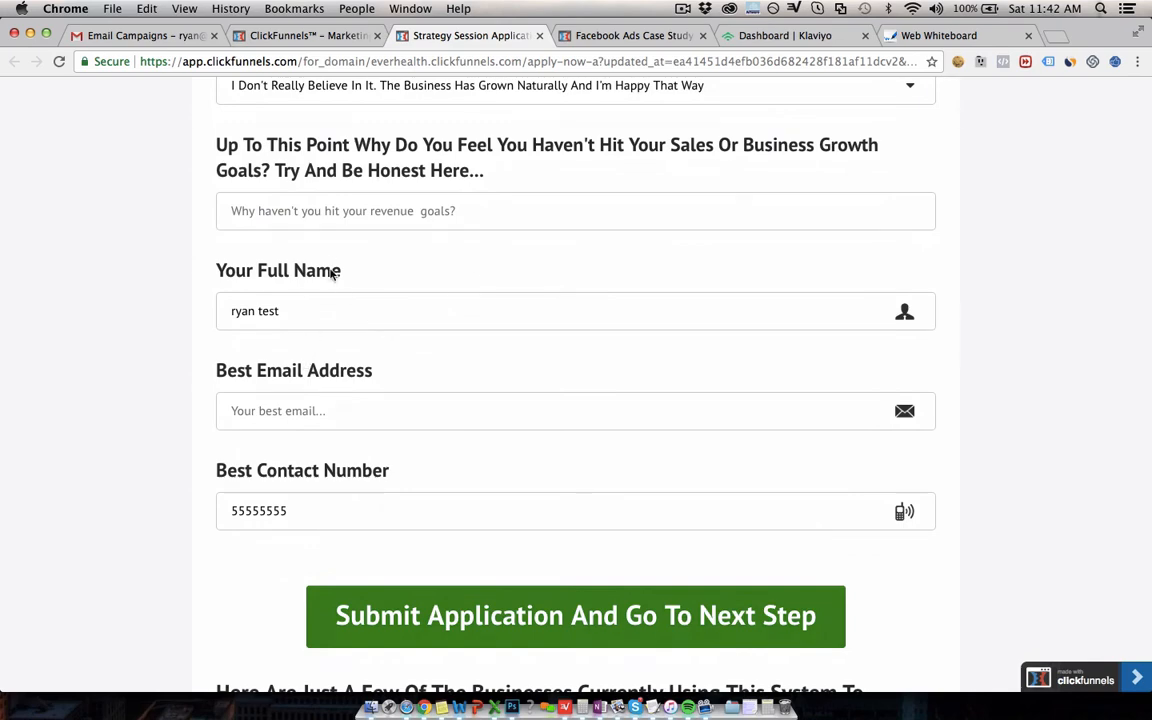
scroll(360, 501, "down", 5)
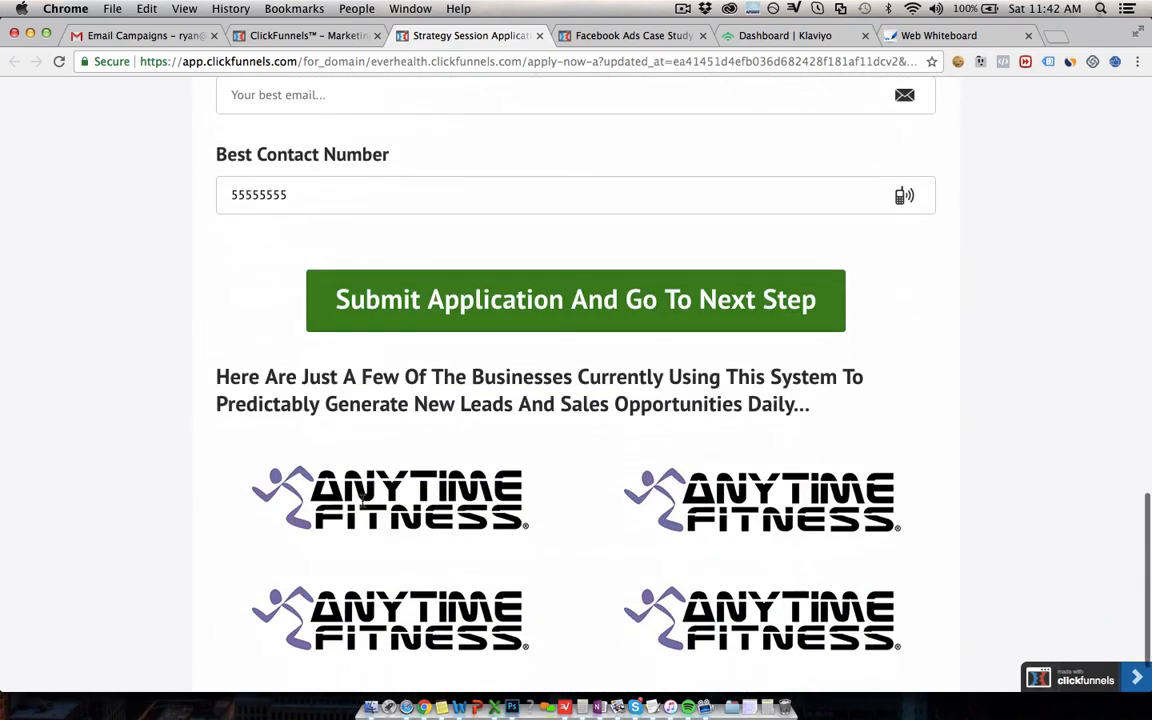
scroll(1104, 426, "up", 10)
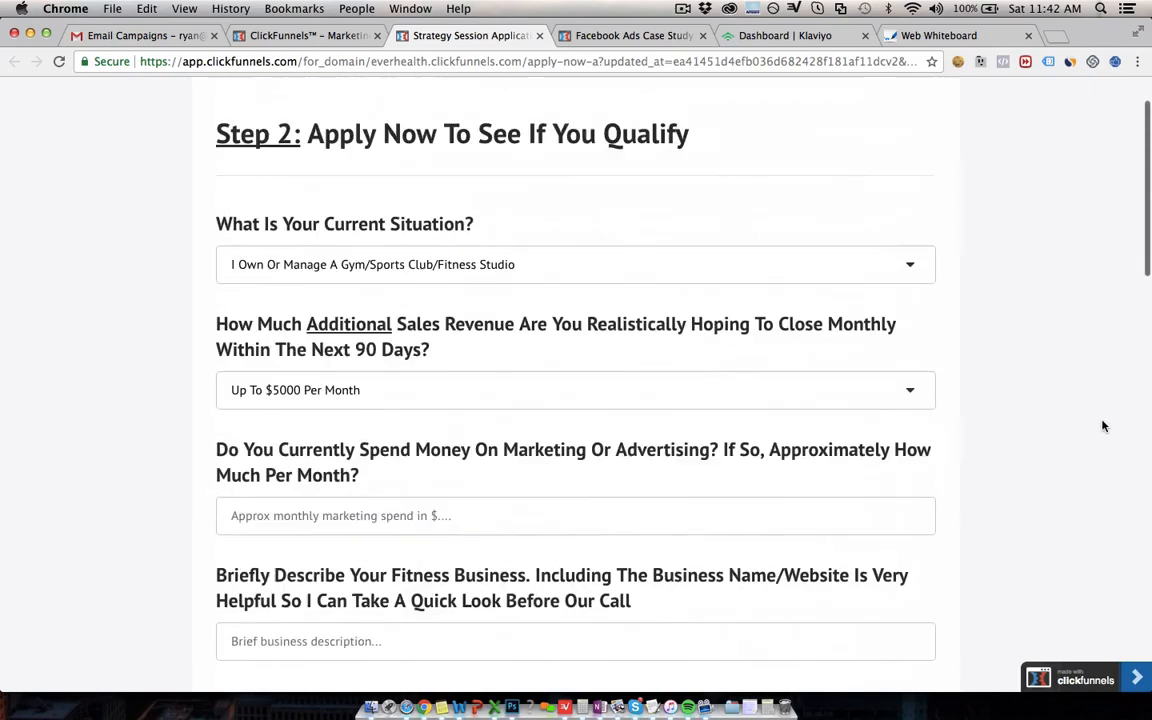
scroll(1104, 426, "up", 2)
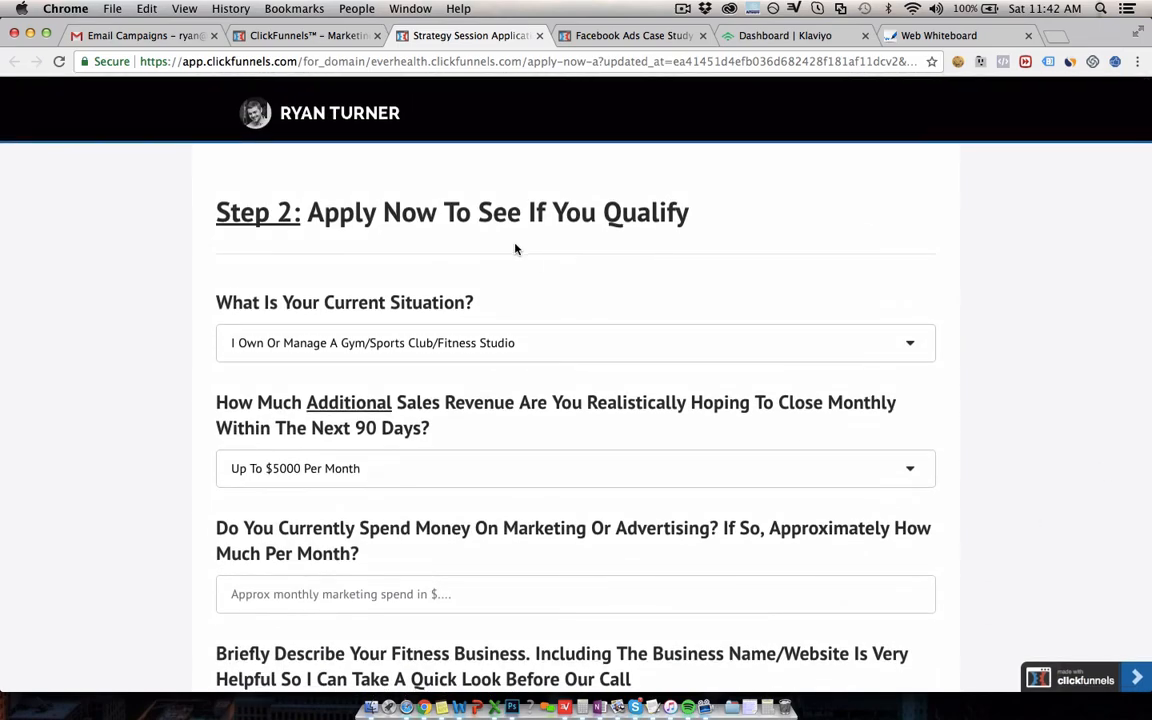
scroll(515, 249, "down", 12)
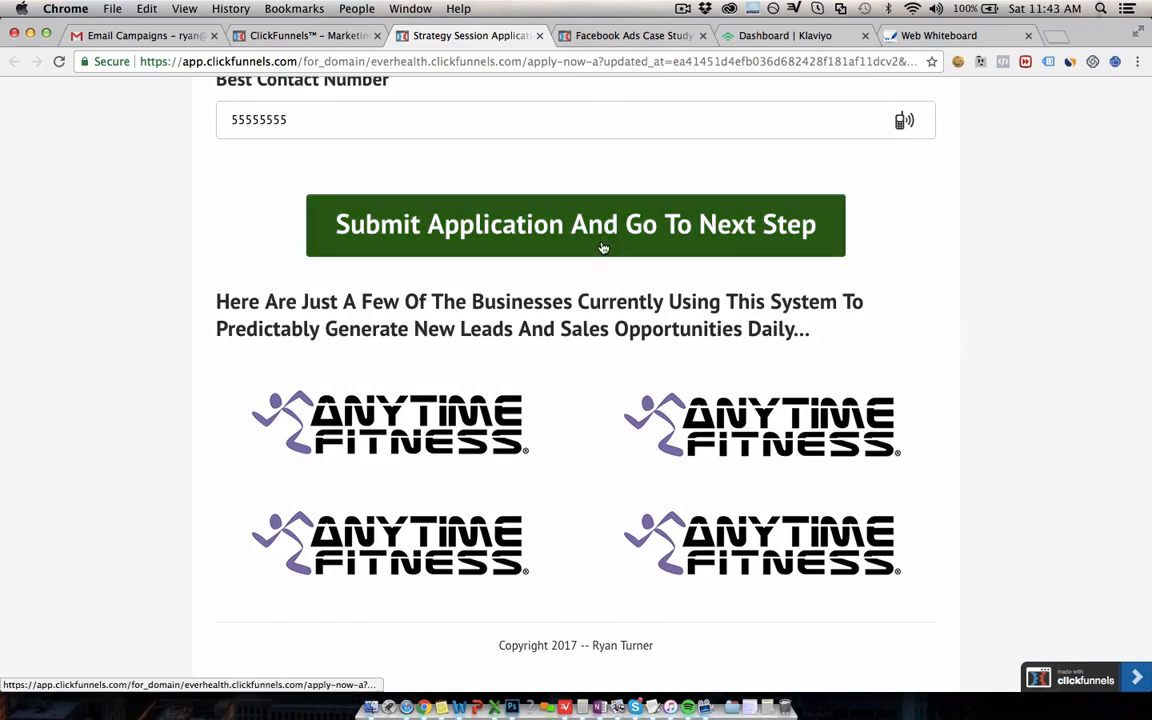
scroll(951, 467, "up", 3)
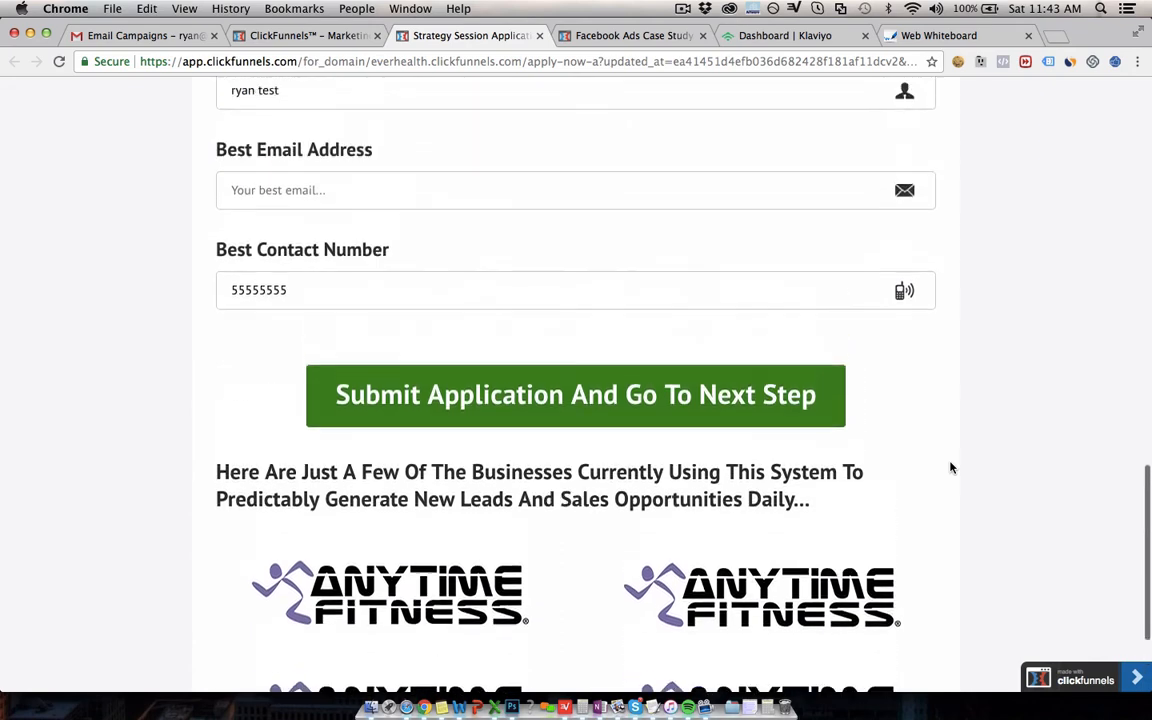
scroll(951, 467, "up", 3)
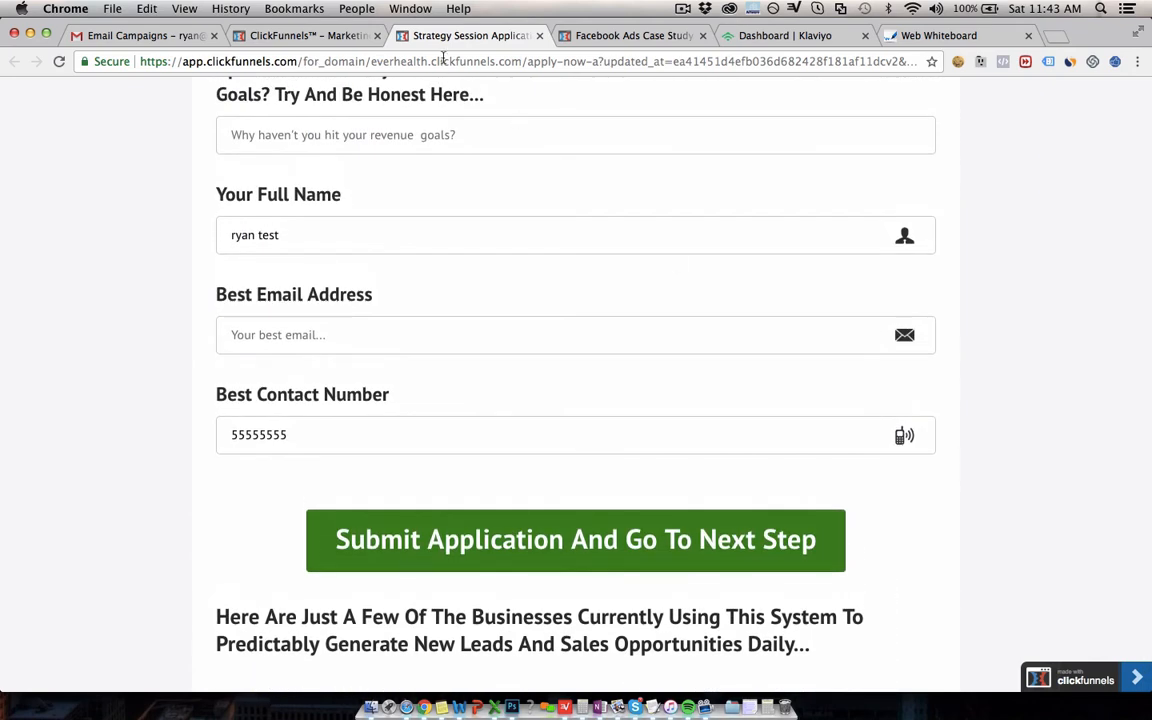
Return to the ClickFunnels funnel editor and open a preview of the Schedule A step's control page
left_click(305, 35)
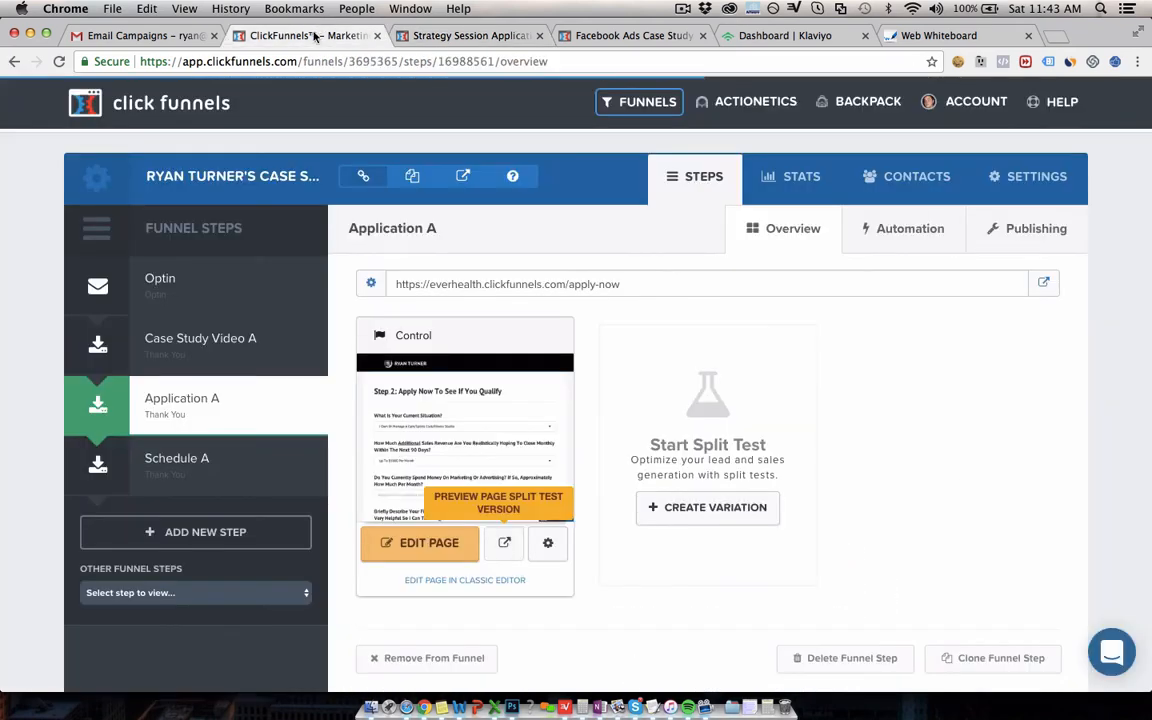
left_click(181, 478)
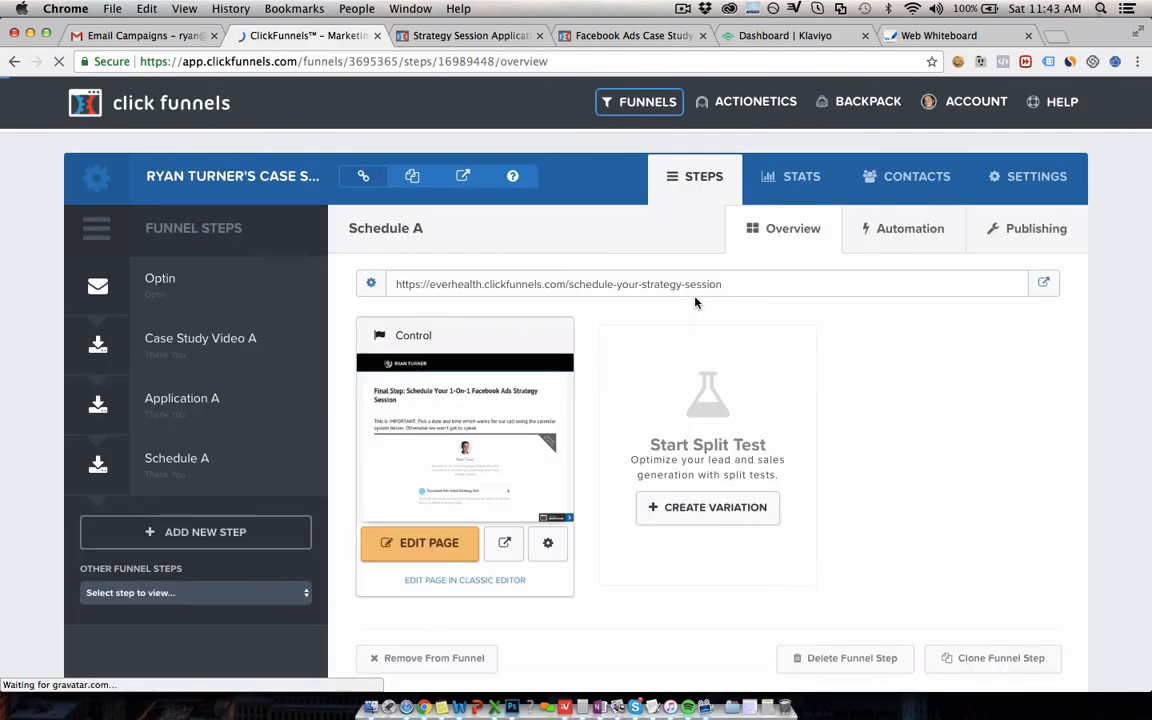
left_click(503, 545)
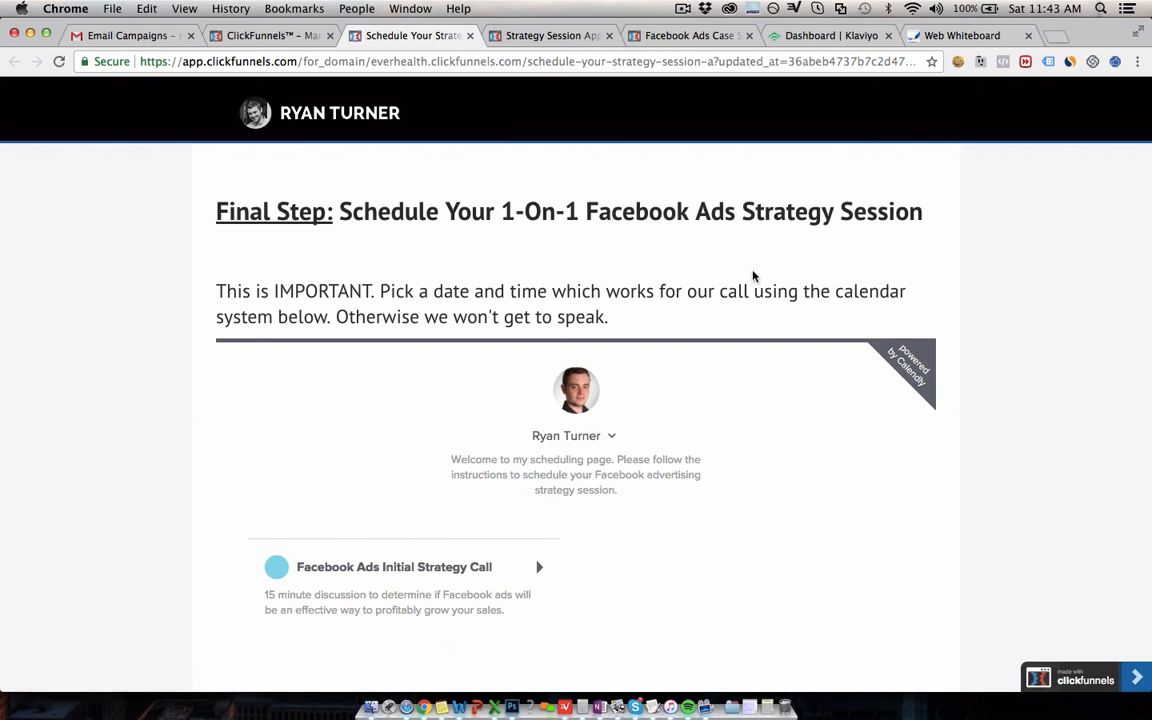
Review the scheduling page's instructions, highlighting "Otherwise we won't get to speak", and look over the embedded Calendly calendar
scroll(578, 263, "down", 2)
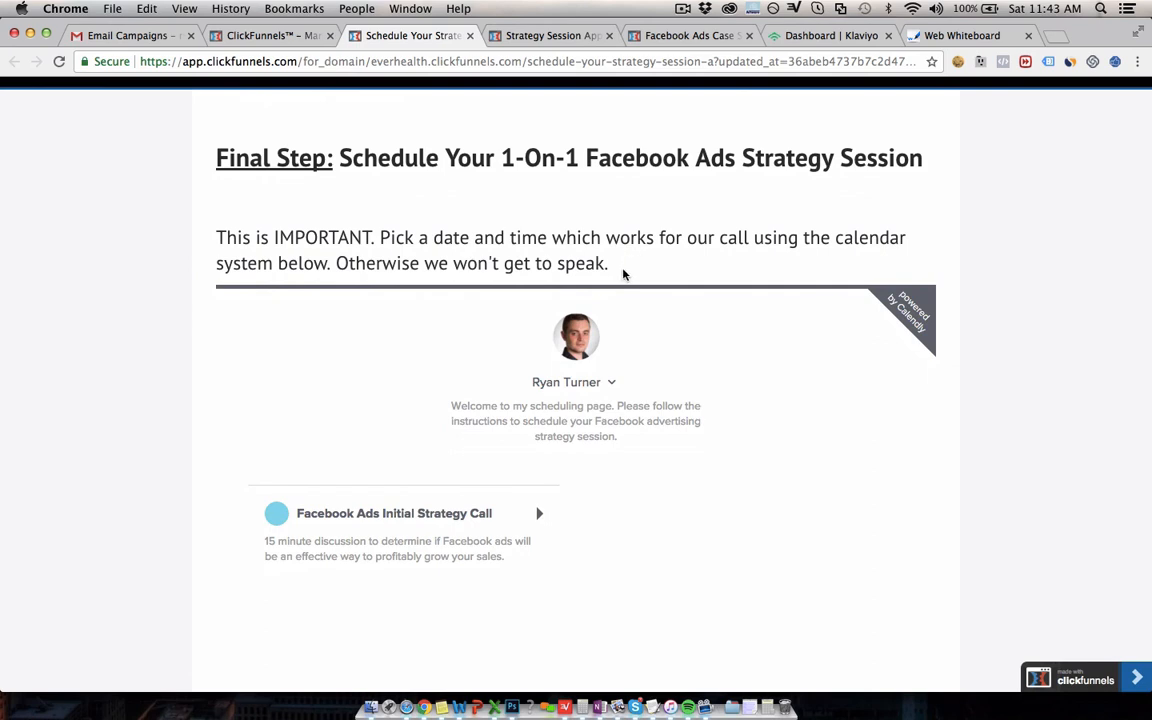
left_click_drag(606, 263, 335, 263)
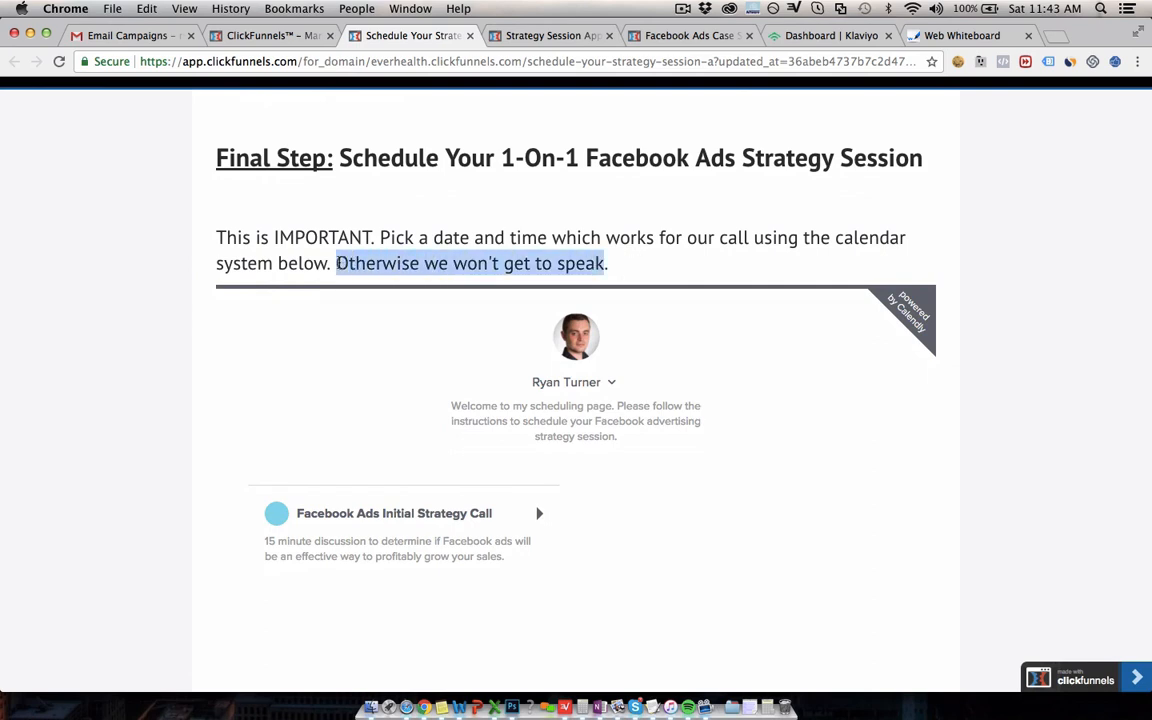
left_click(383, 263)
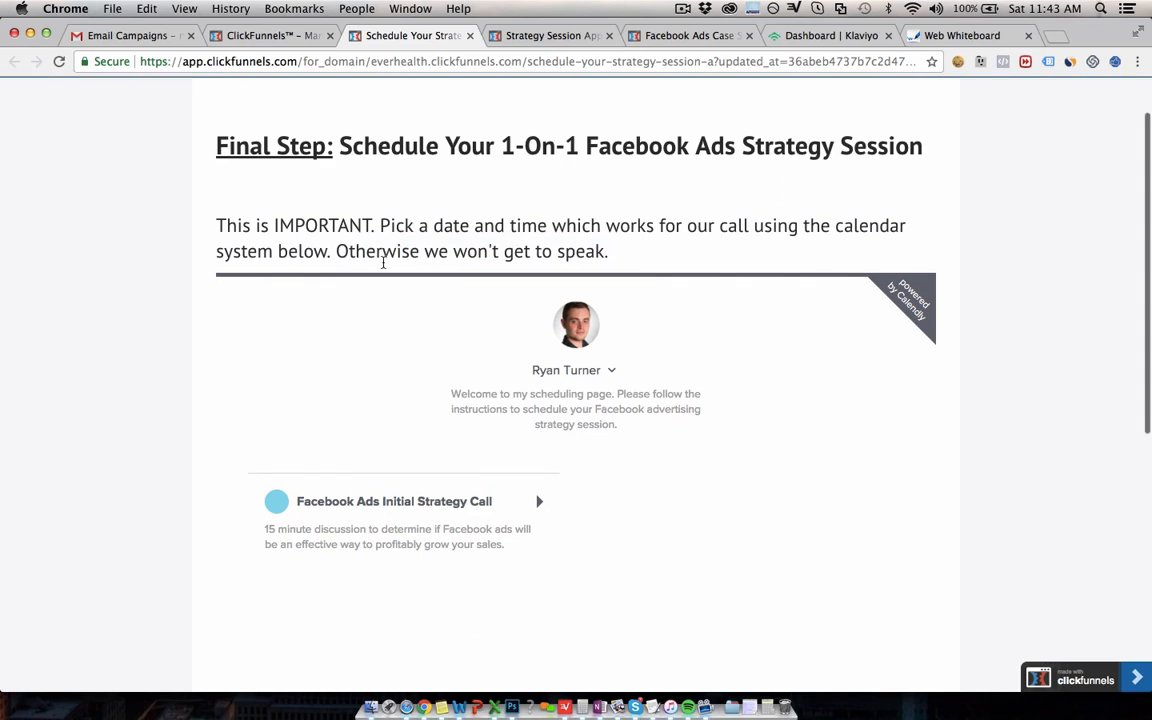
scroll(1015, 390, "down", 3)
scroll(1015, 390, "down", 2)
scroll(1015, 390, "up", 3)
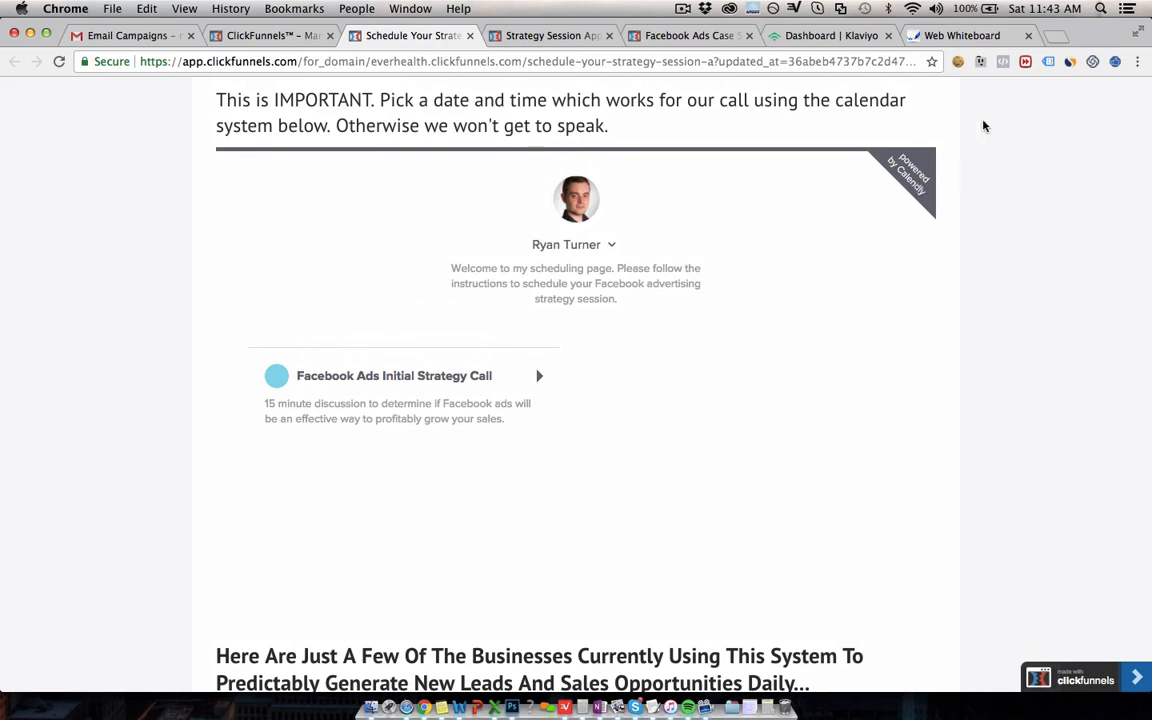
Open calendly.com in a new browser tab and look over its homepage
left_click(1054, 37)
type("calendly.com")
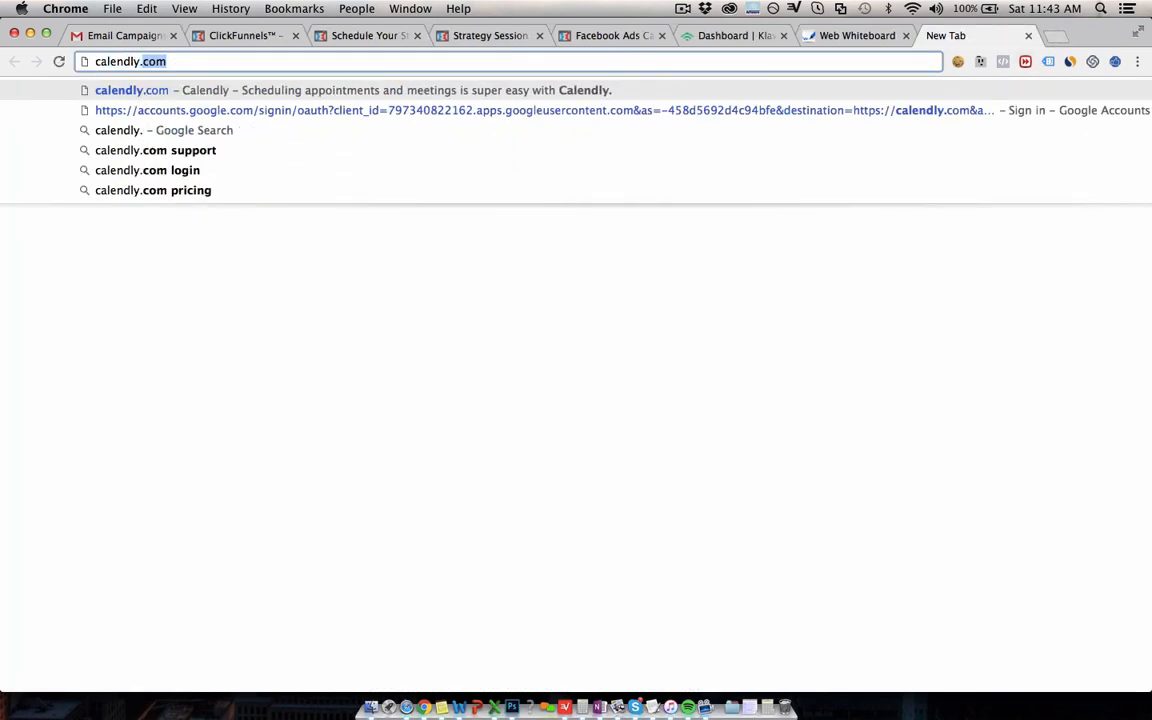
key("Return")
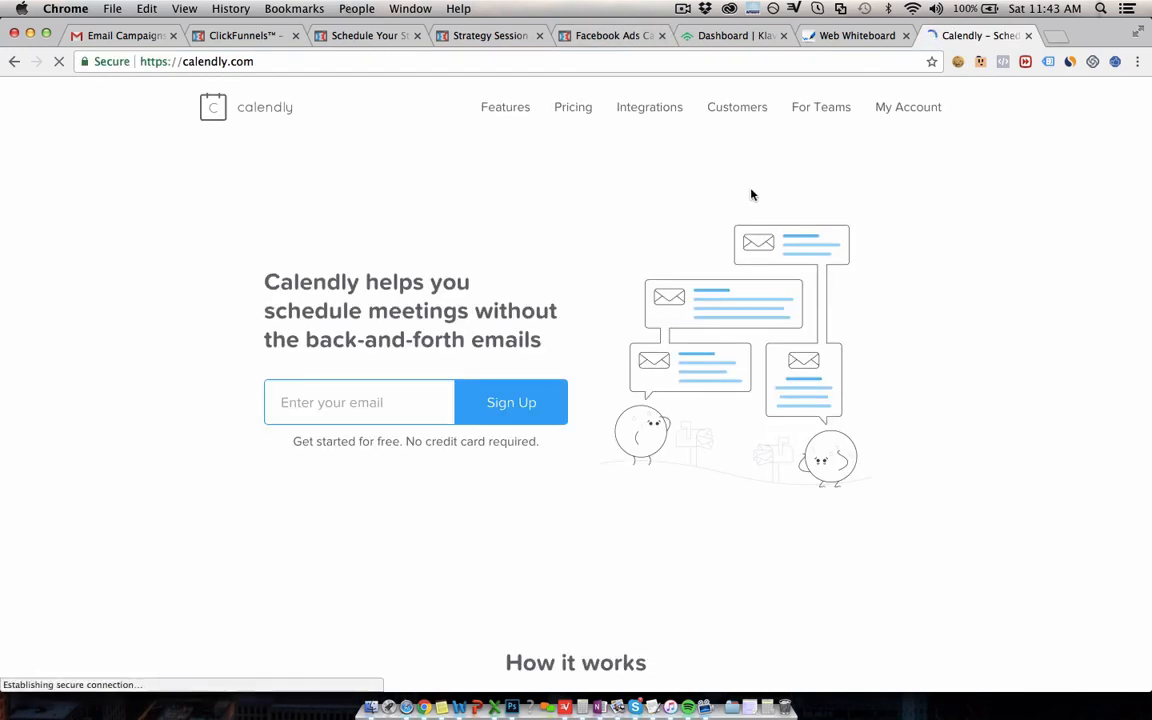
scroll(865, 364, "down", 5)
scroll(865, 364, "down", 5)
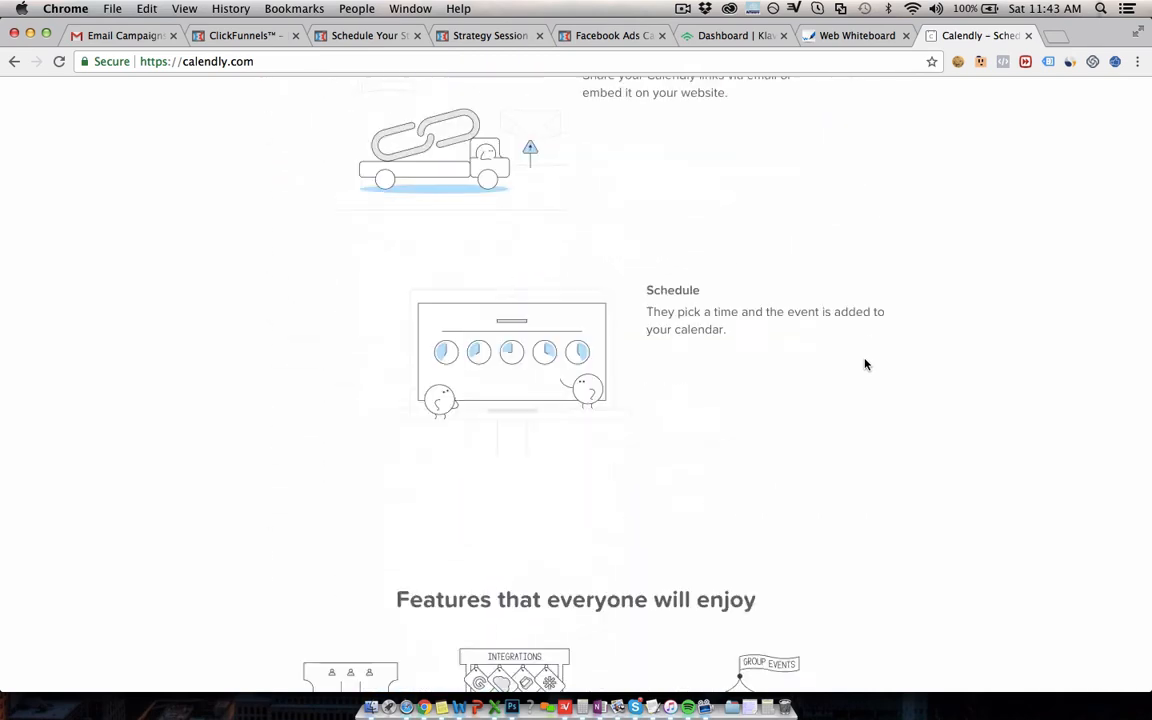
scroll(864, 362, "up", 10)
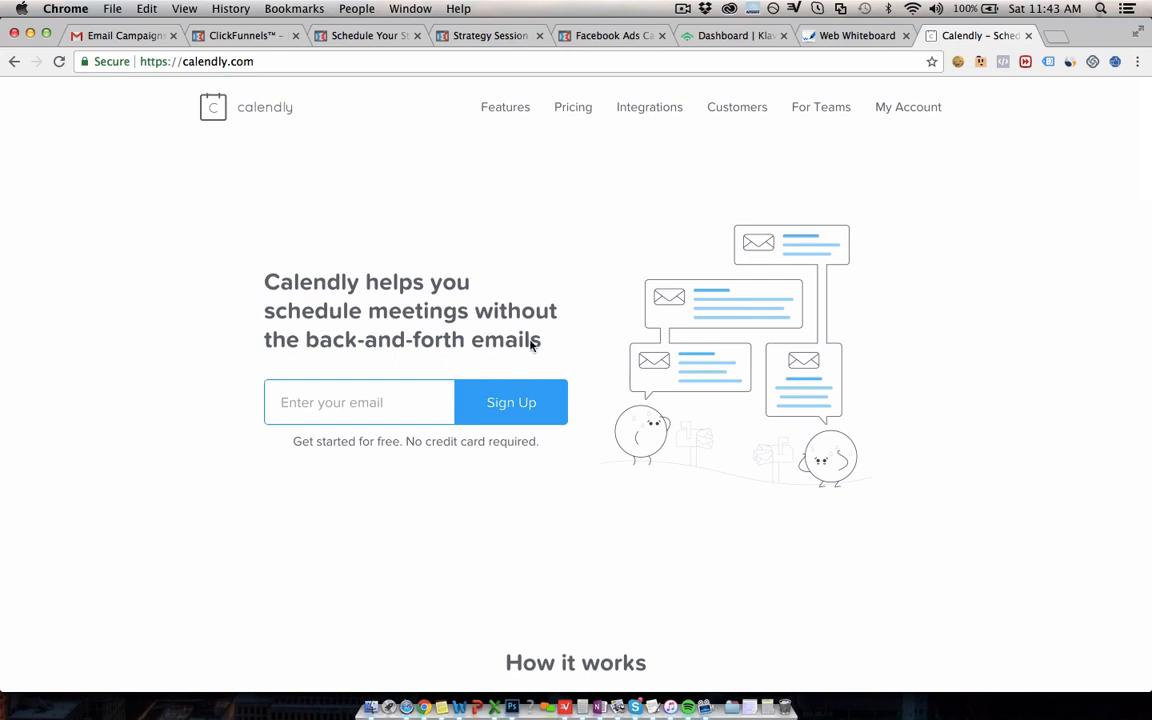
Return to the strategy session scheduling page with the embedded calendar
left_click(600, 40)
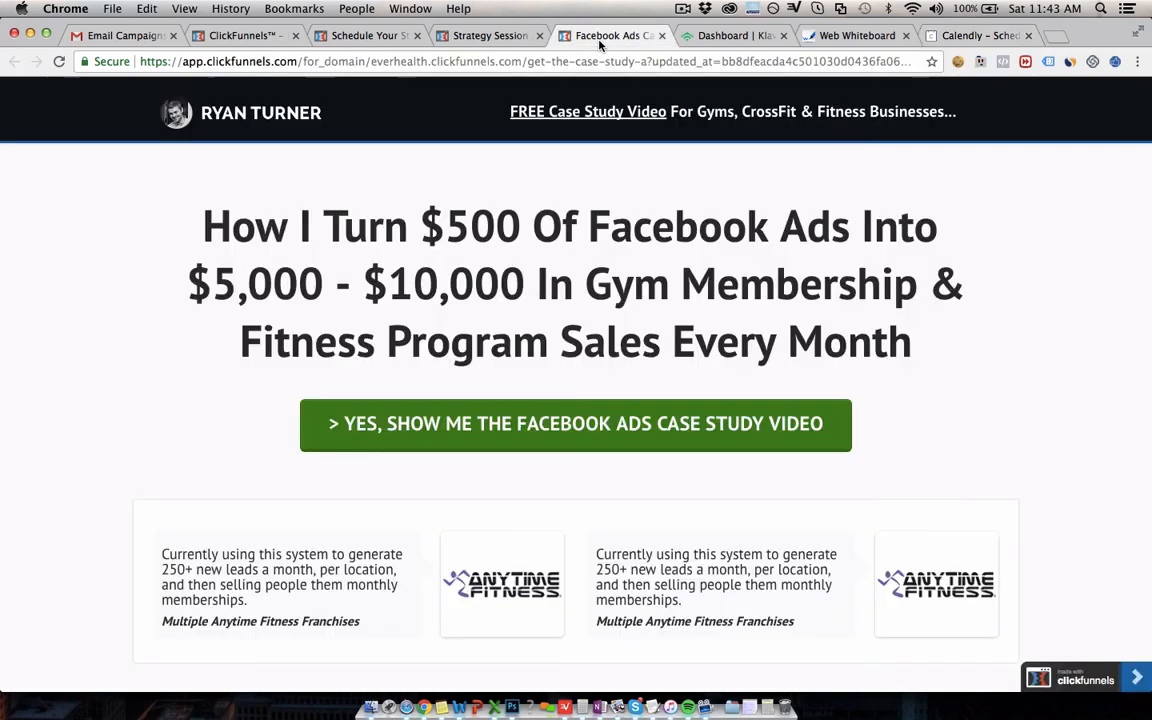
left_click(500, 40)
left_click(360, 38)
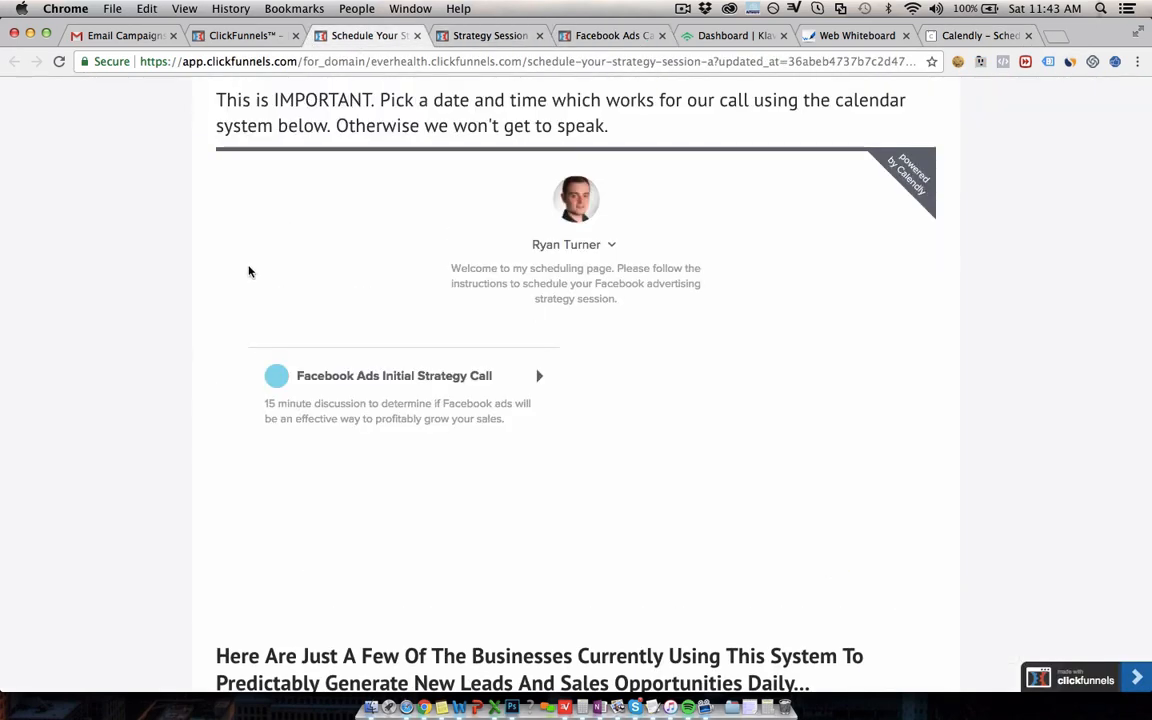
Review the full strategy session scheduling page, from its heading to the client logos near the footer, and return to the ClickFunnels funnel editor
scroll(1036, 404, "up", 2)
scroll(1036, 404, "up", 1)
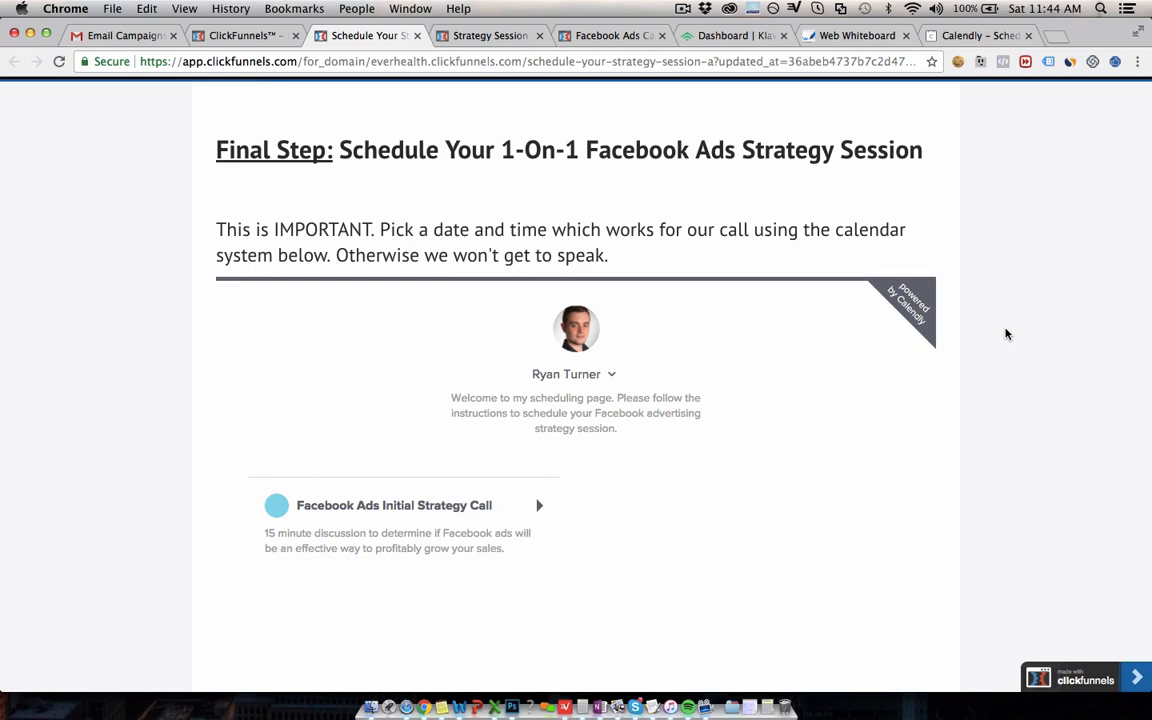
scroll(1007, 334, "up", 2)
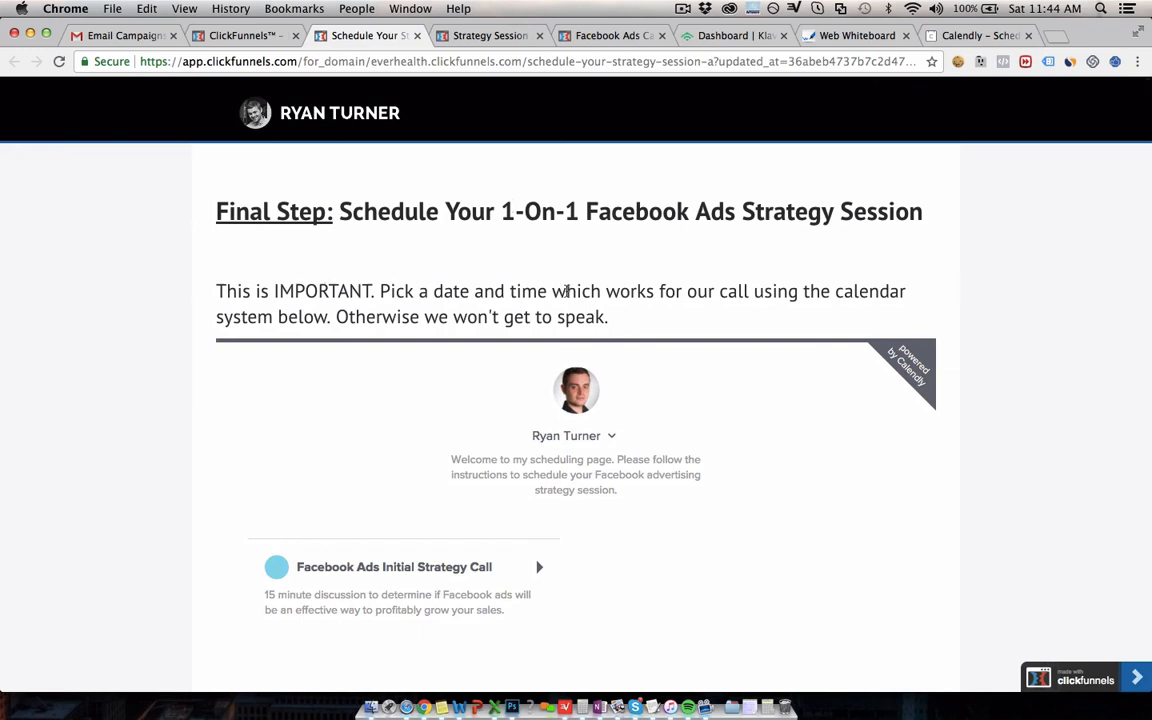
scroll(566, 291, "down", 2)
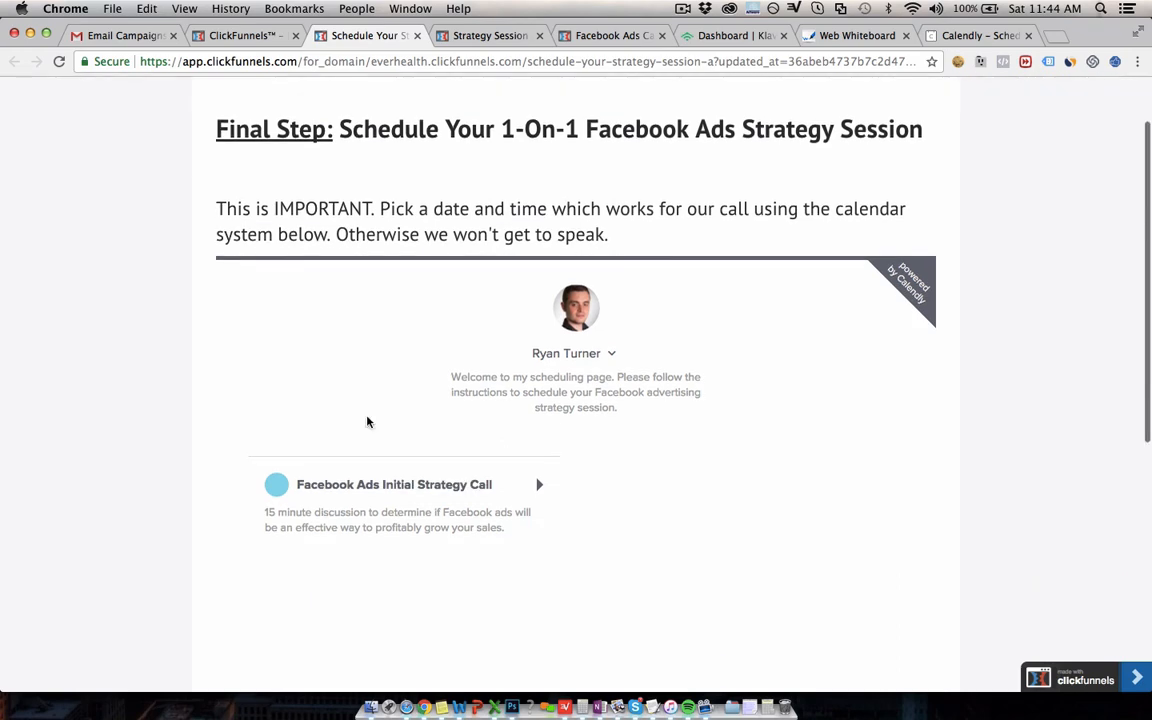
scroll(1090, 466, "down", 10)
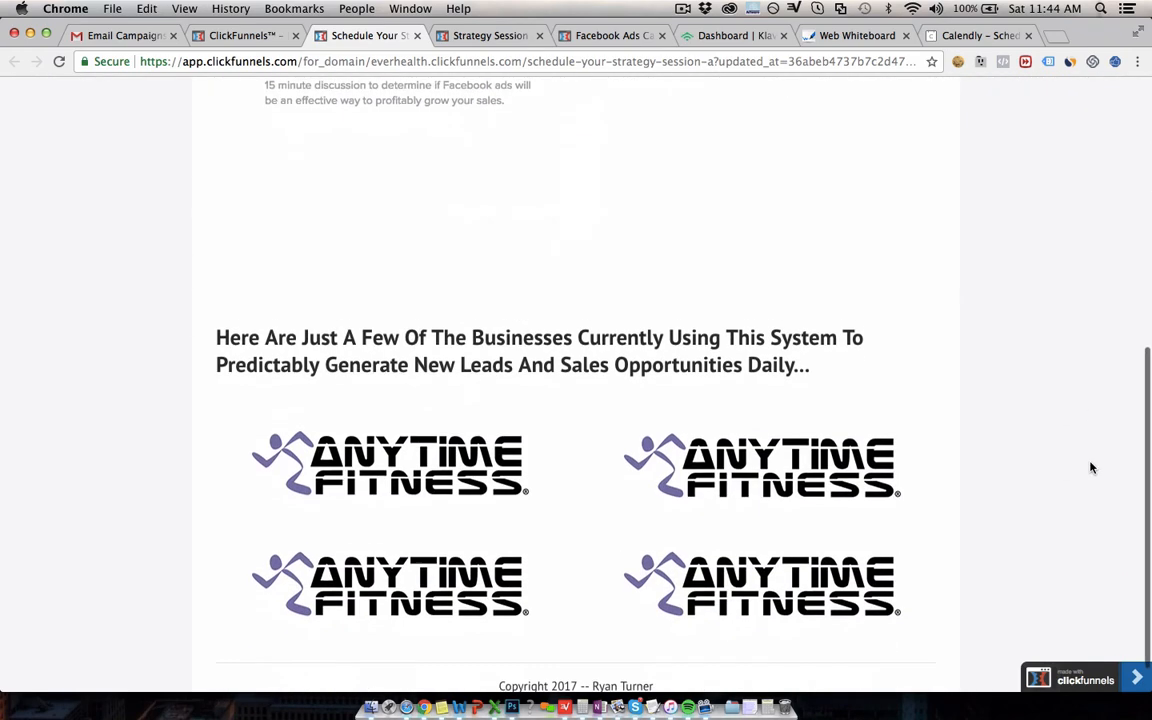
scroll(1090, 466, "up", 12)
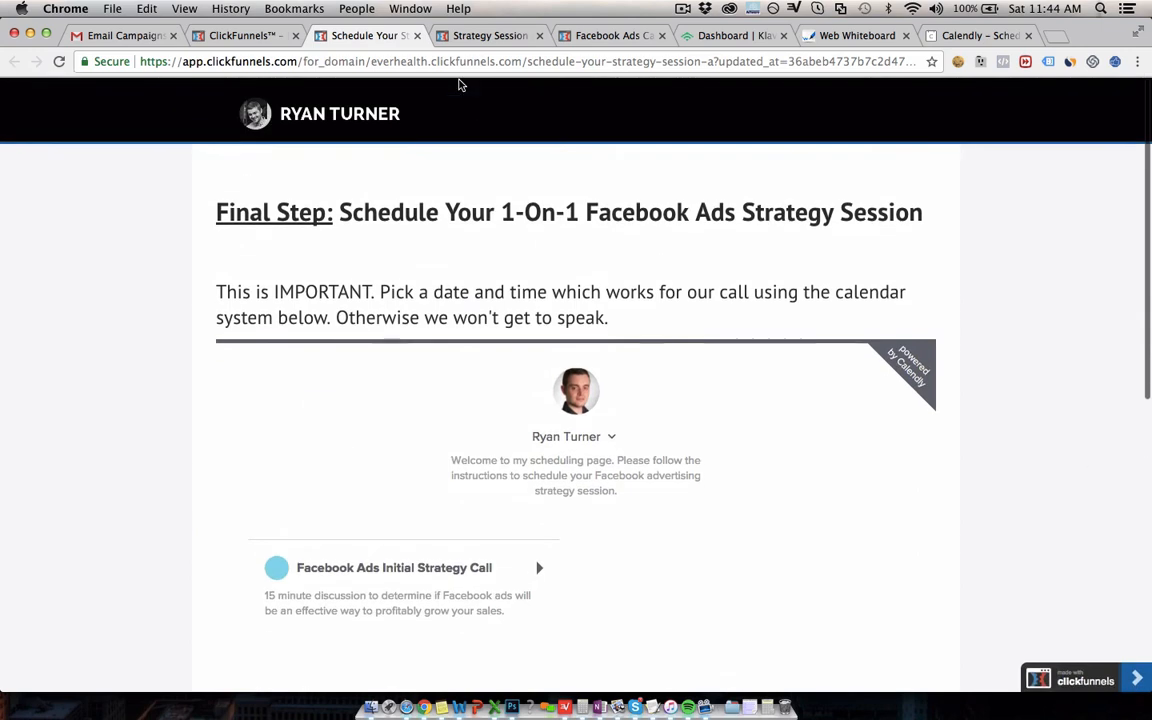
left_click(245, 36)
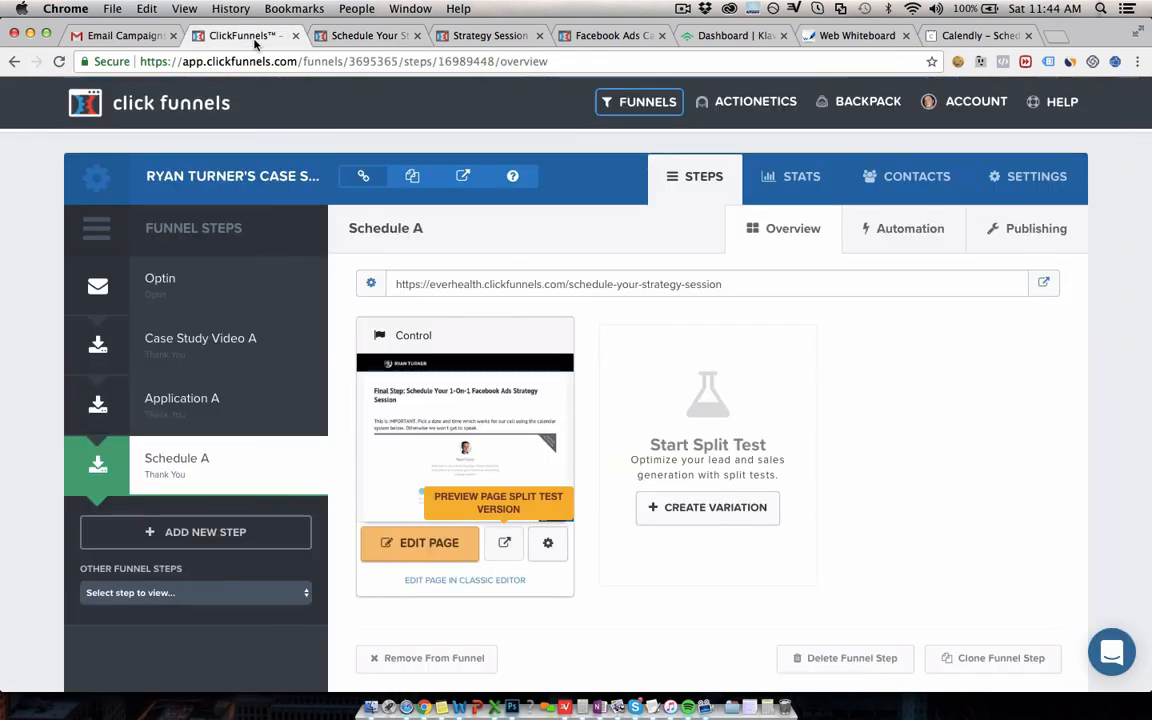